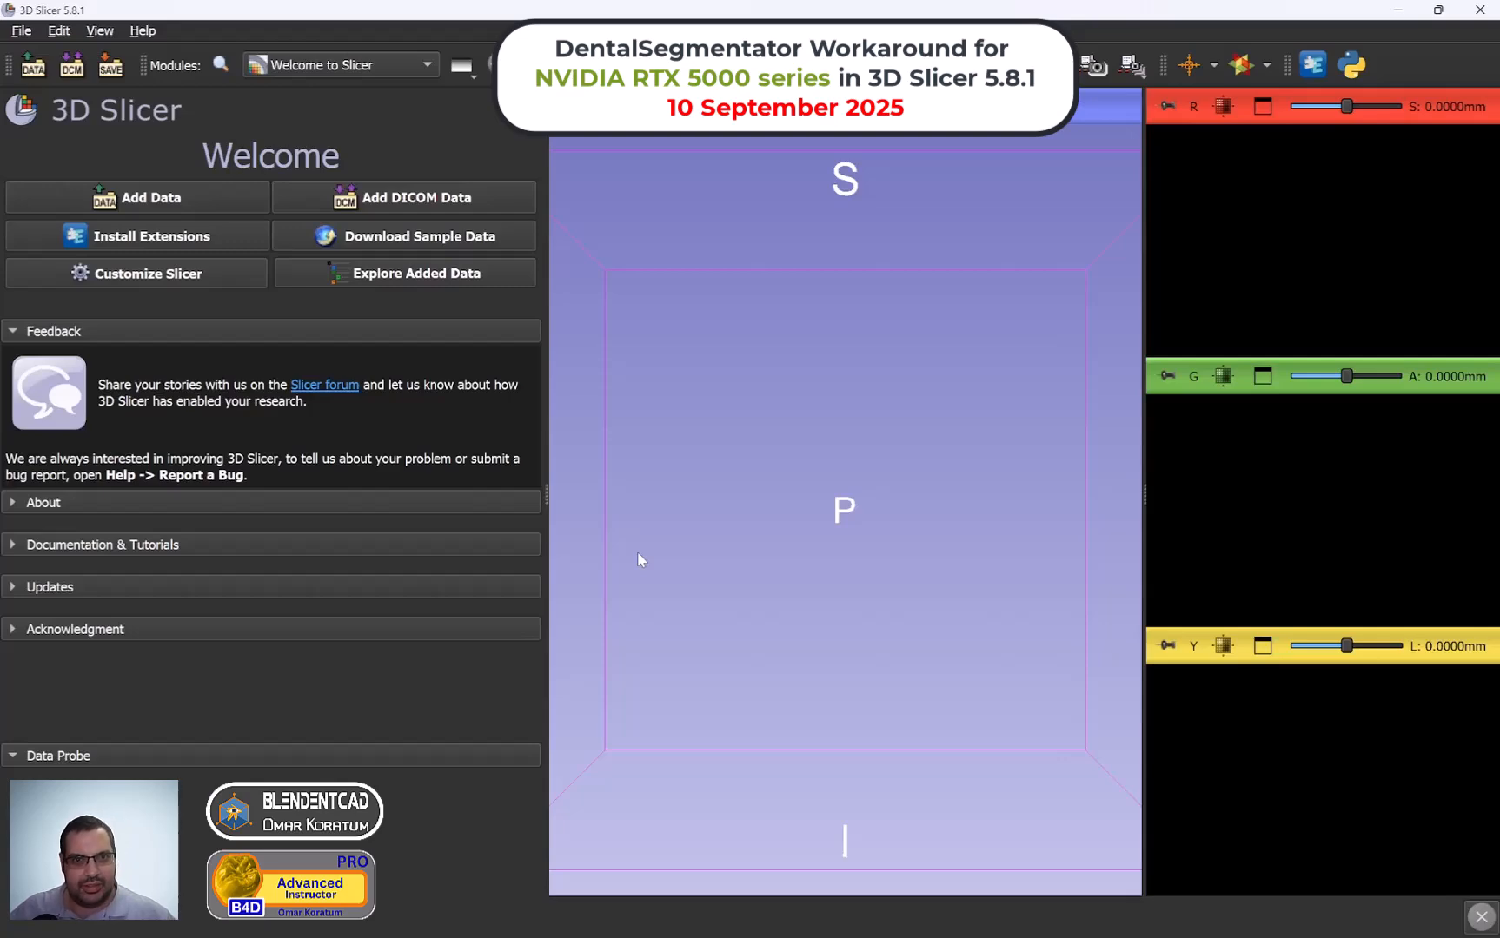
# Step: Load the CBCTDentalSurgery sample dataset into the scene
pyautogui.click(461, 238)
pyautogui.scroll(-10, 300, 426)
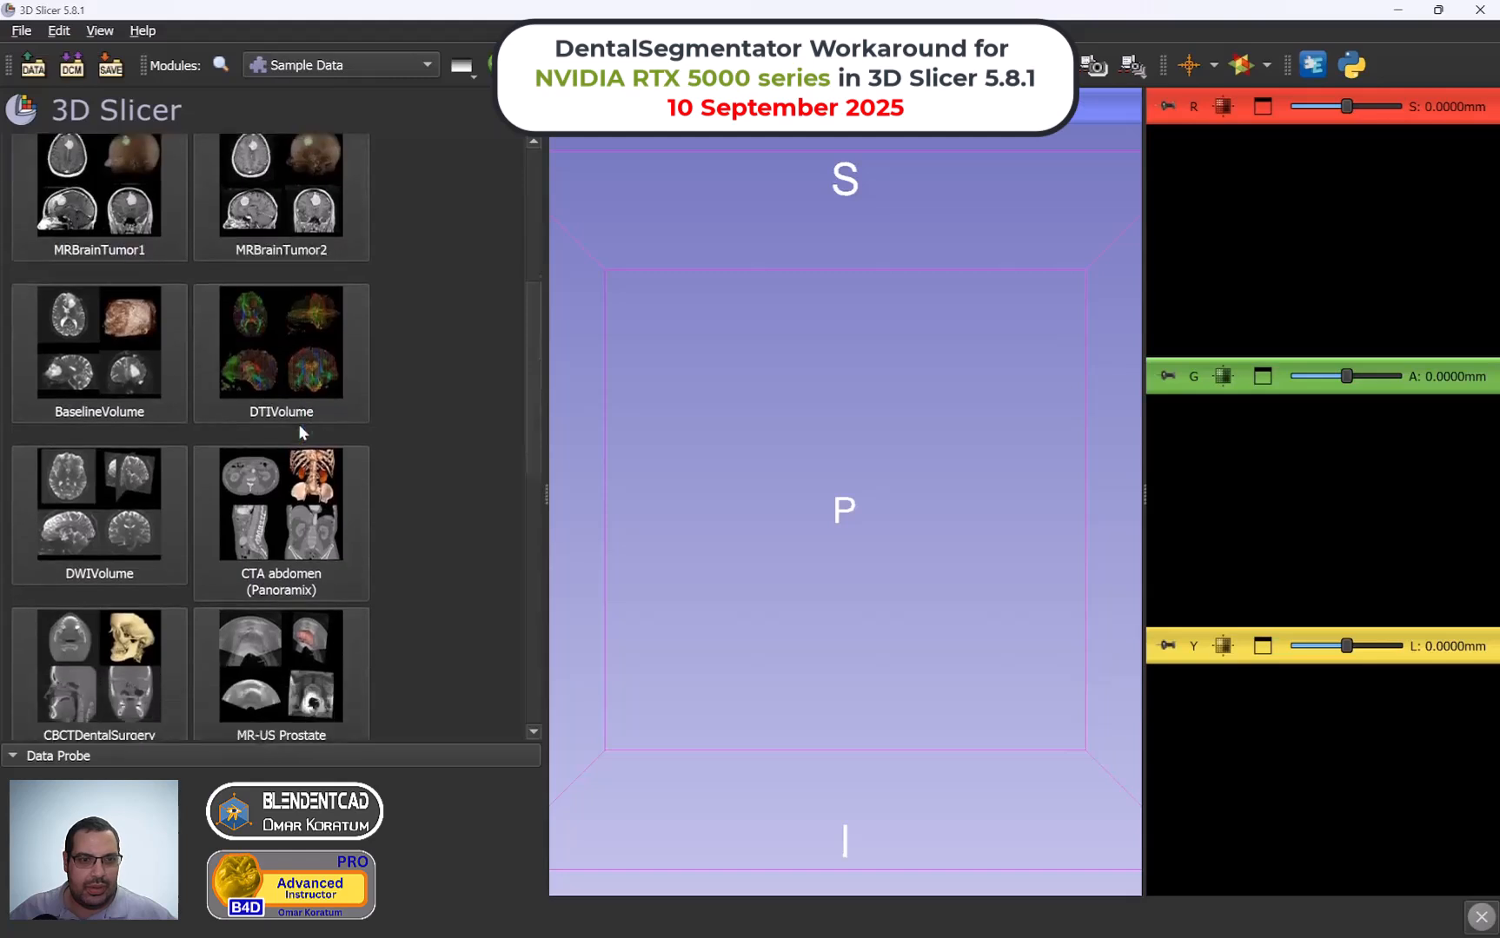
pyautogui.click(133, 514)
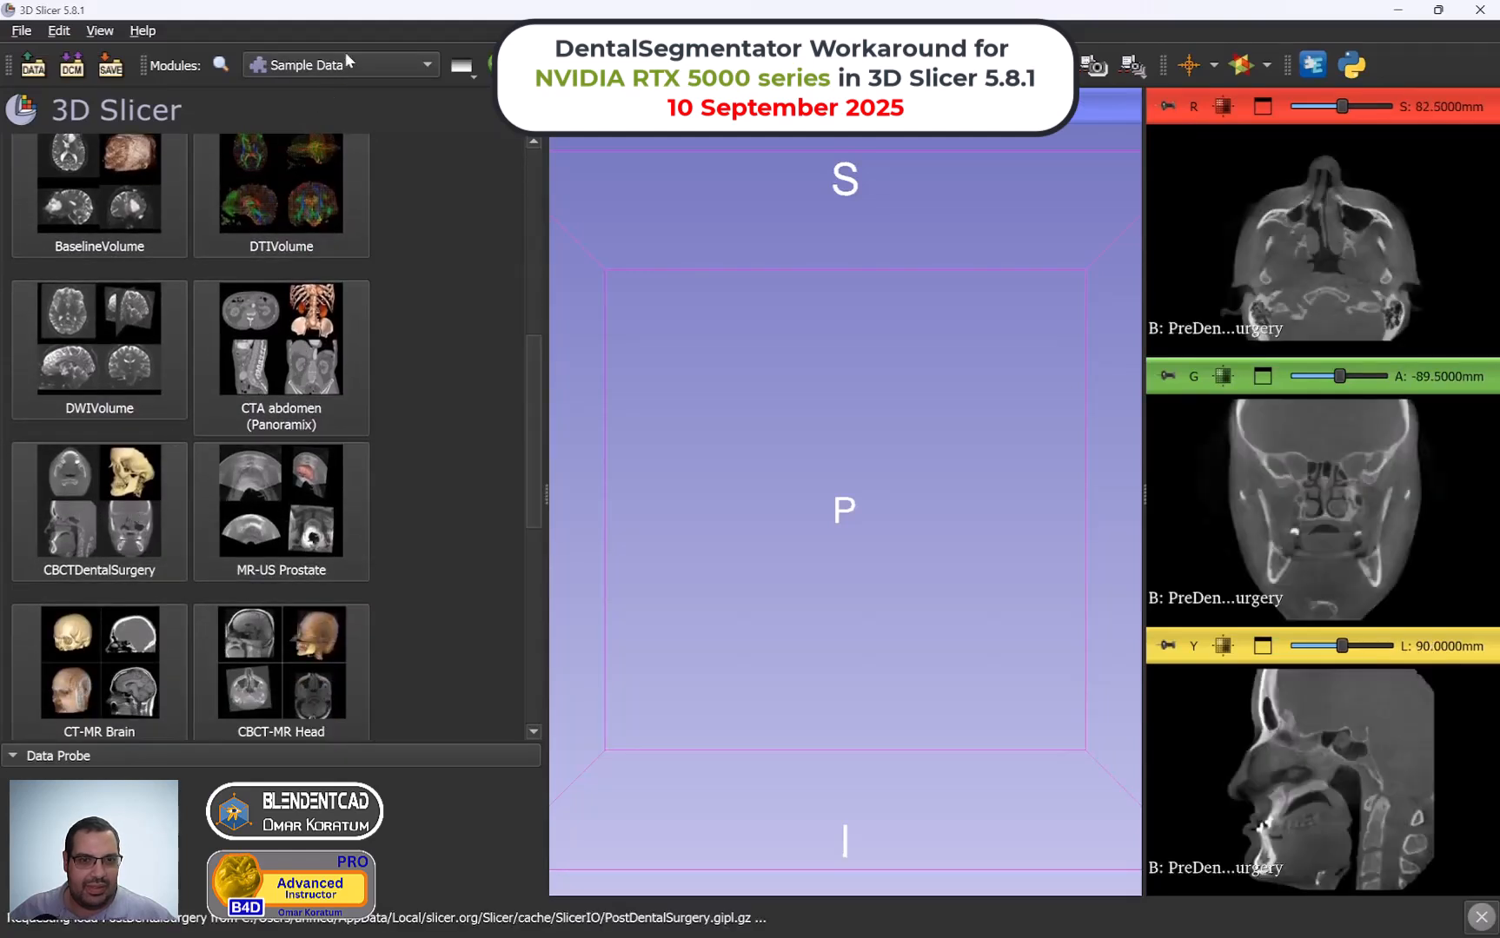
# Step: Delete the PreDentalSurgery volume from the subject hierarchy, keeping only PostDentalSurgery
pyautogui.click(347, 65)
pyautogui.click(317, 90)
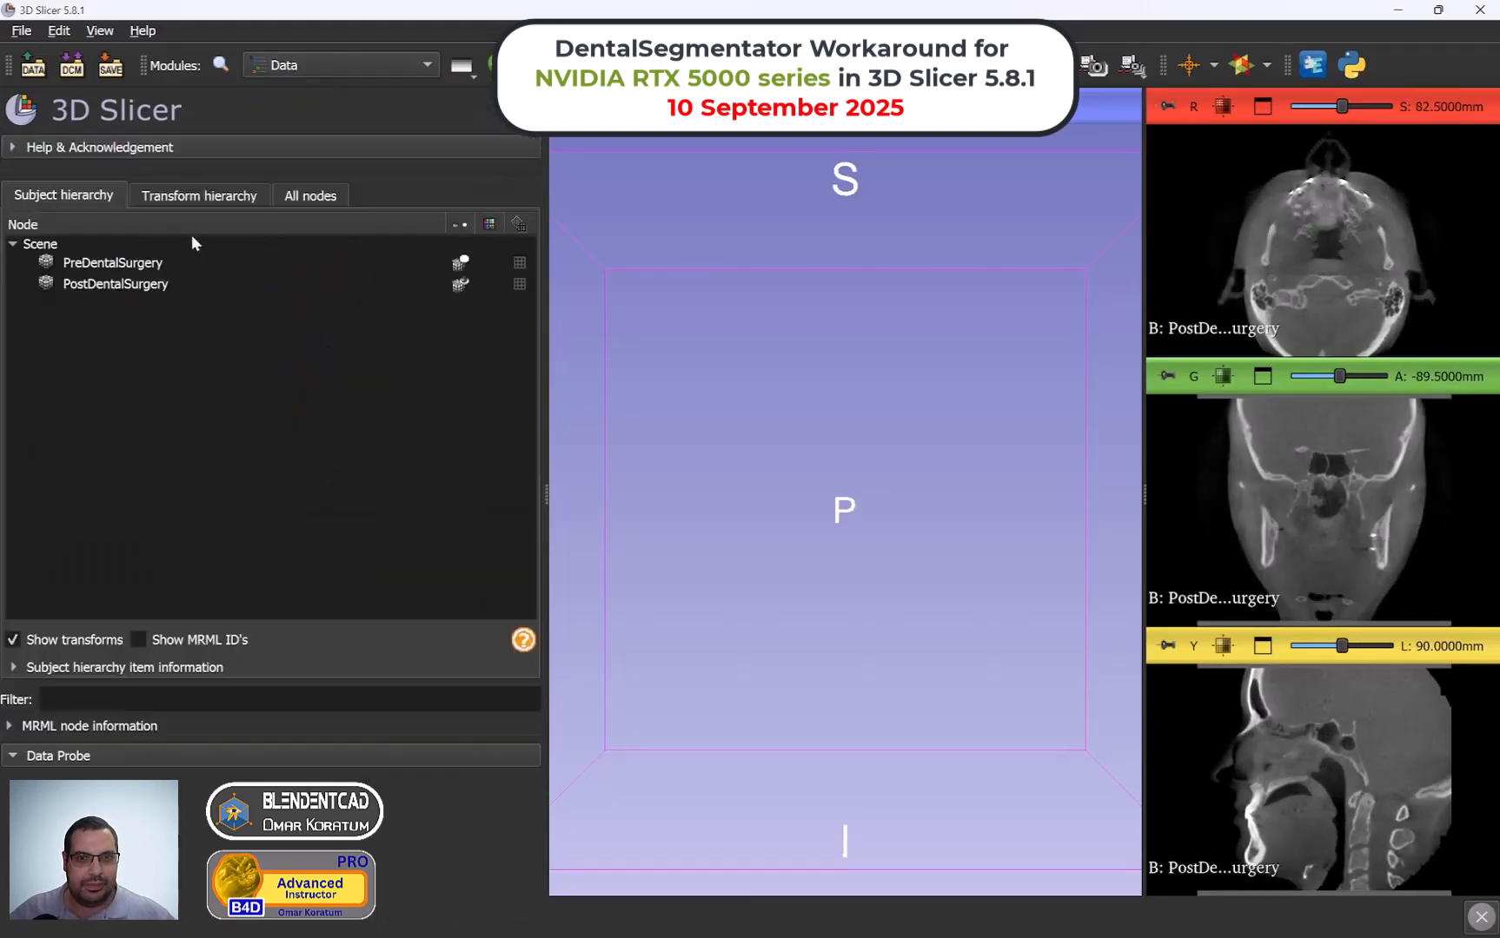
pyautogui.rightClick(160, 261)
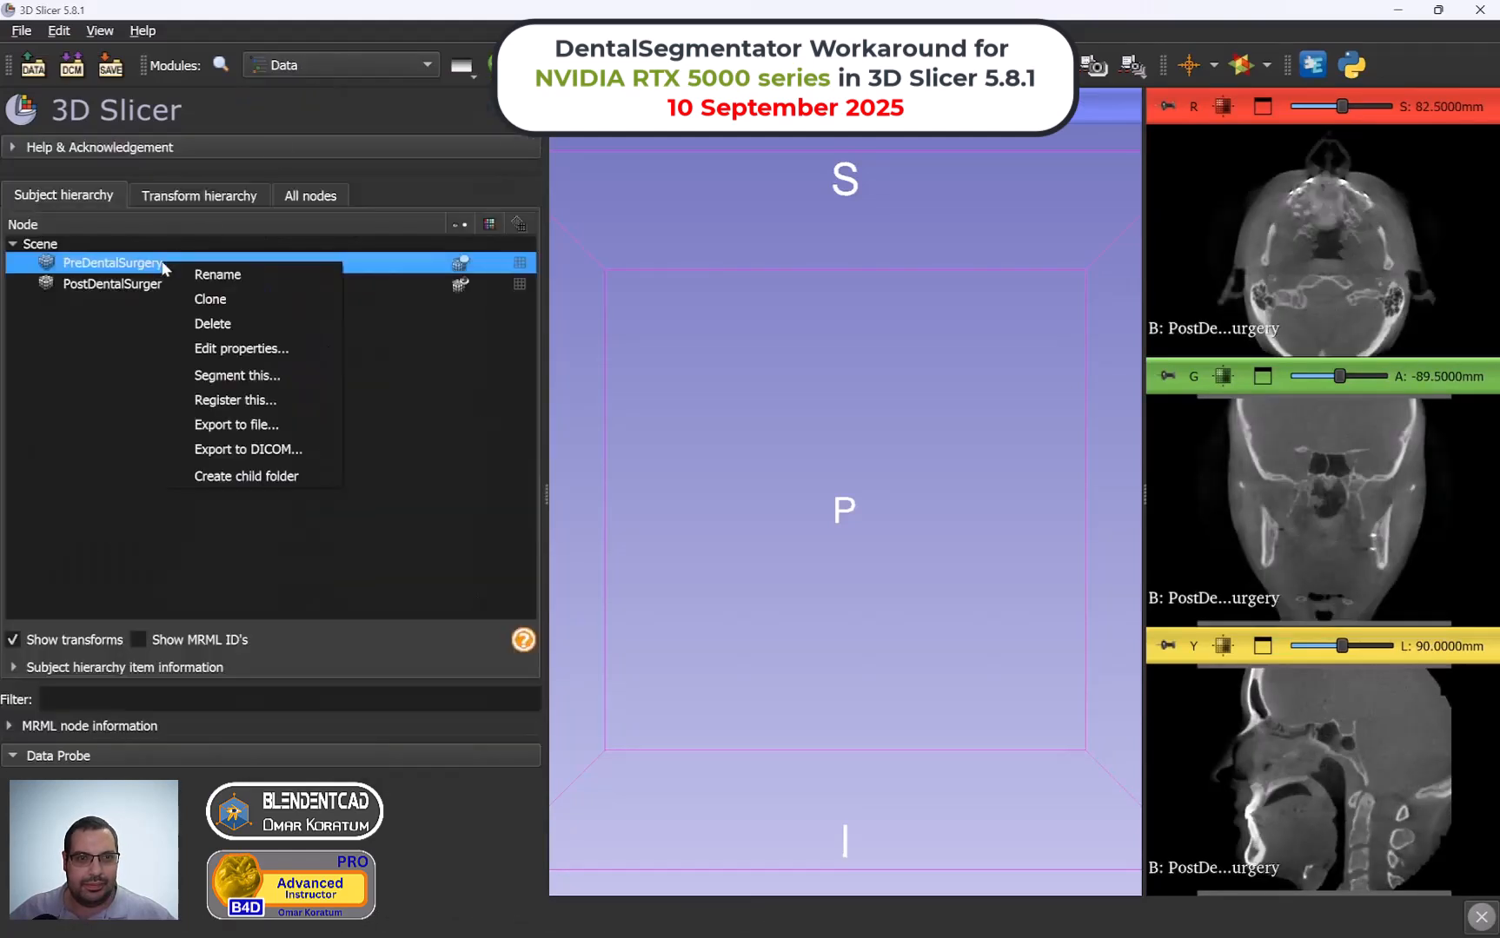
pyautogui.click(232, 325)
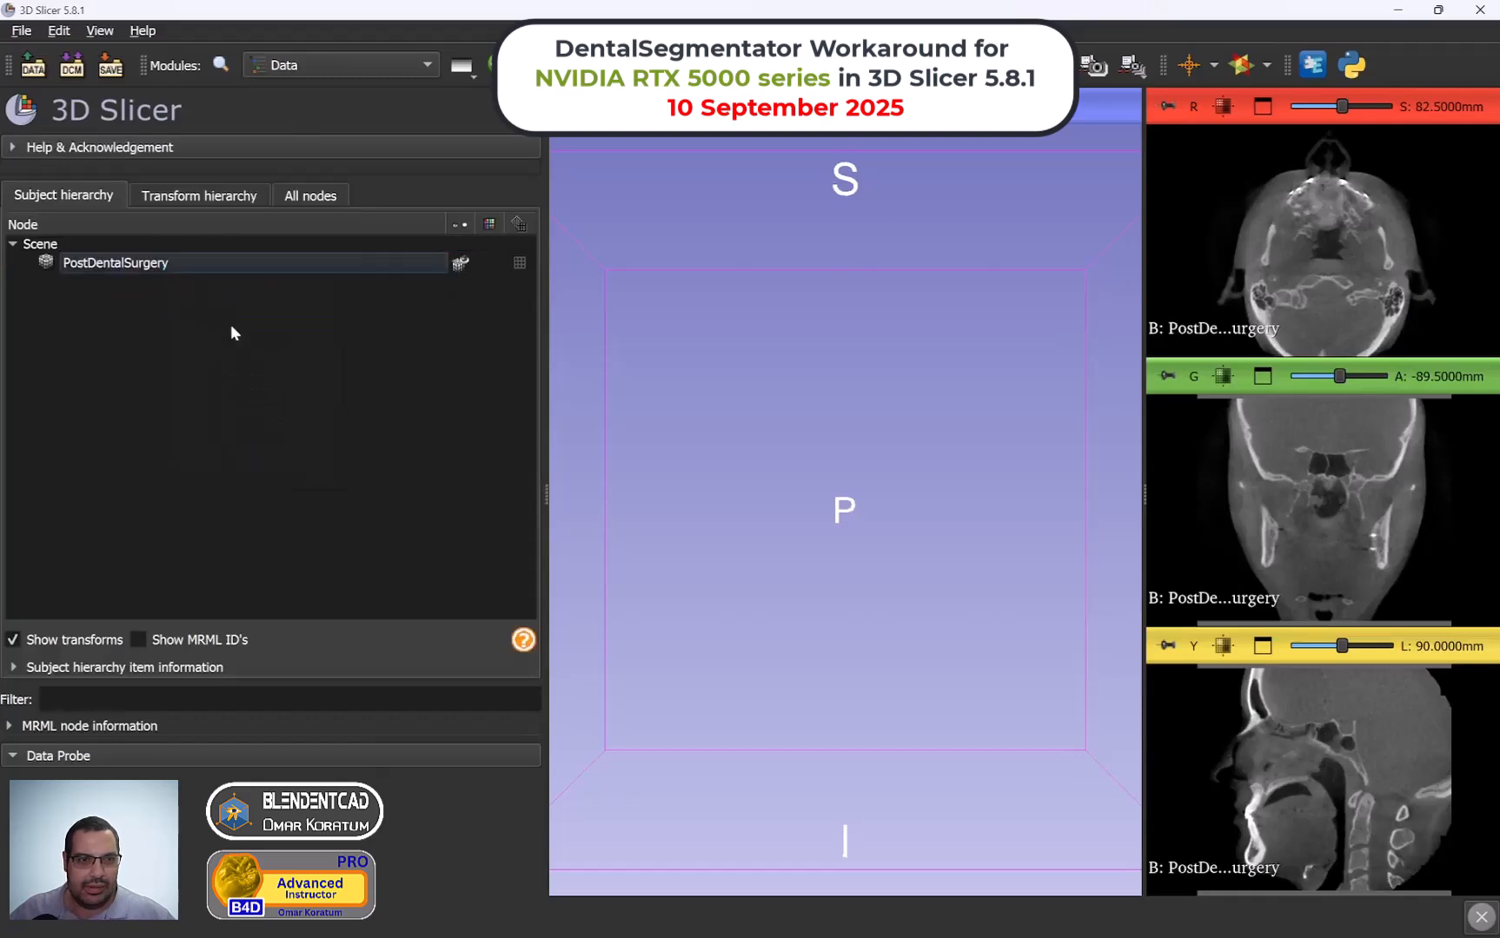
# Step: Try to segment the PostDentalSurgery volume with the DentalSegmentator module on the cuda device
pyautogui.click(227, 66)
pyautogui.write('dental')
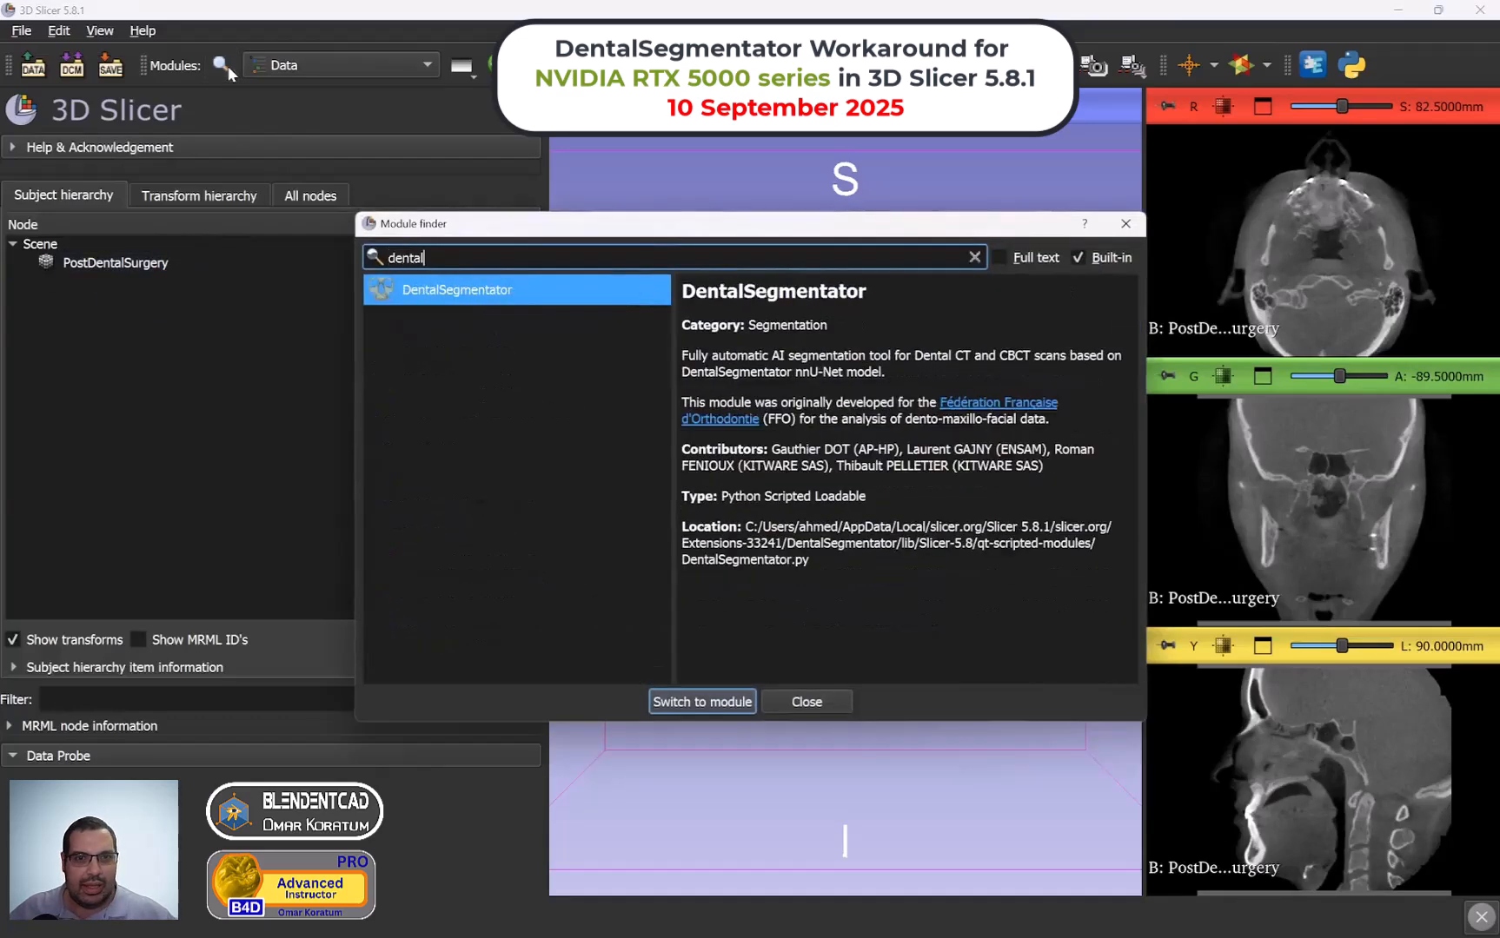
pyautogui.press('Return')
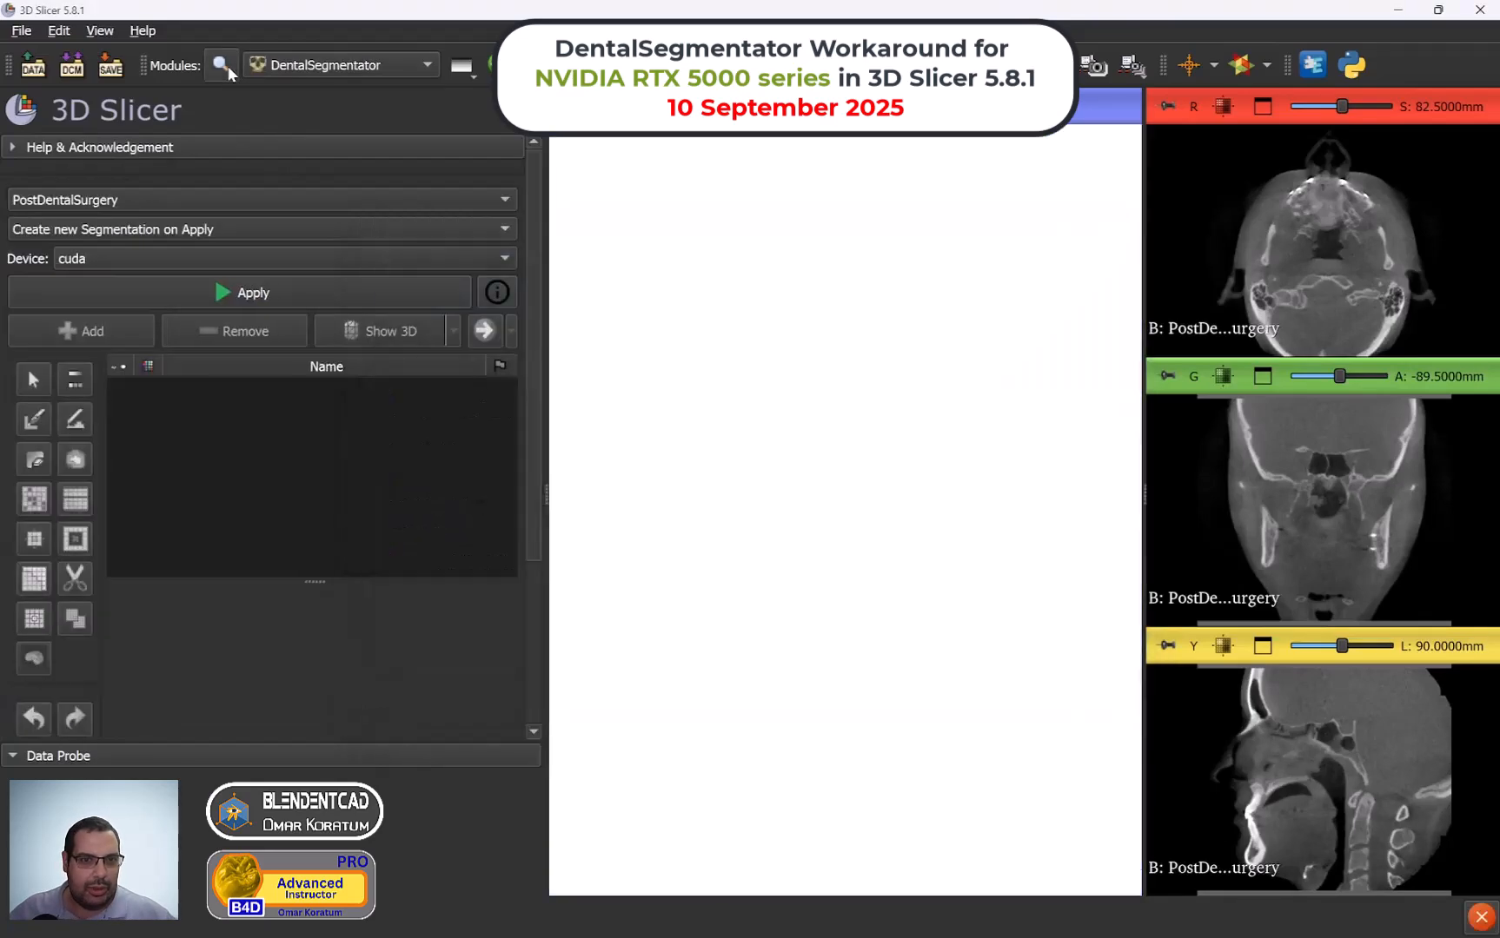
pyautogui.click(244, 295)
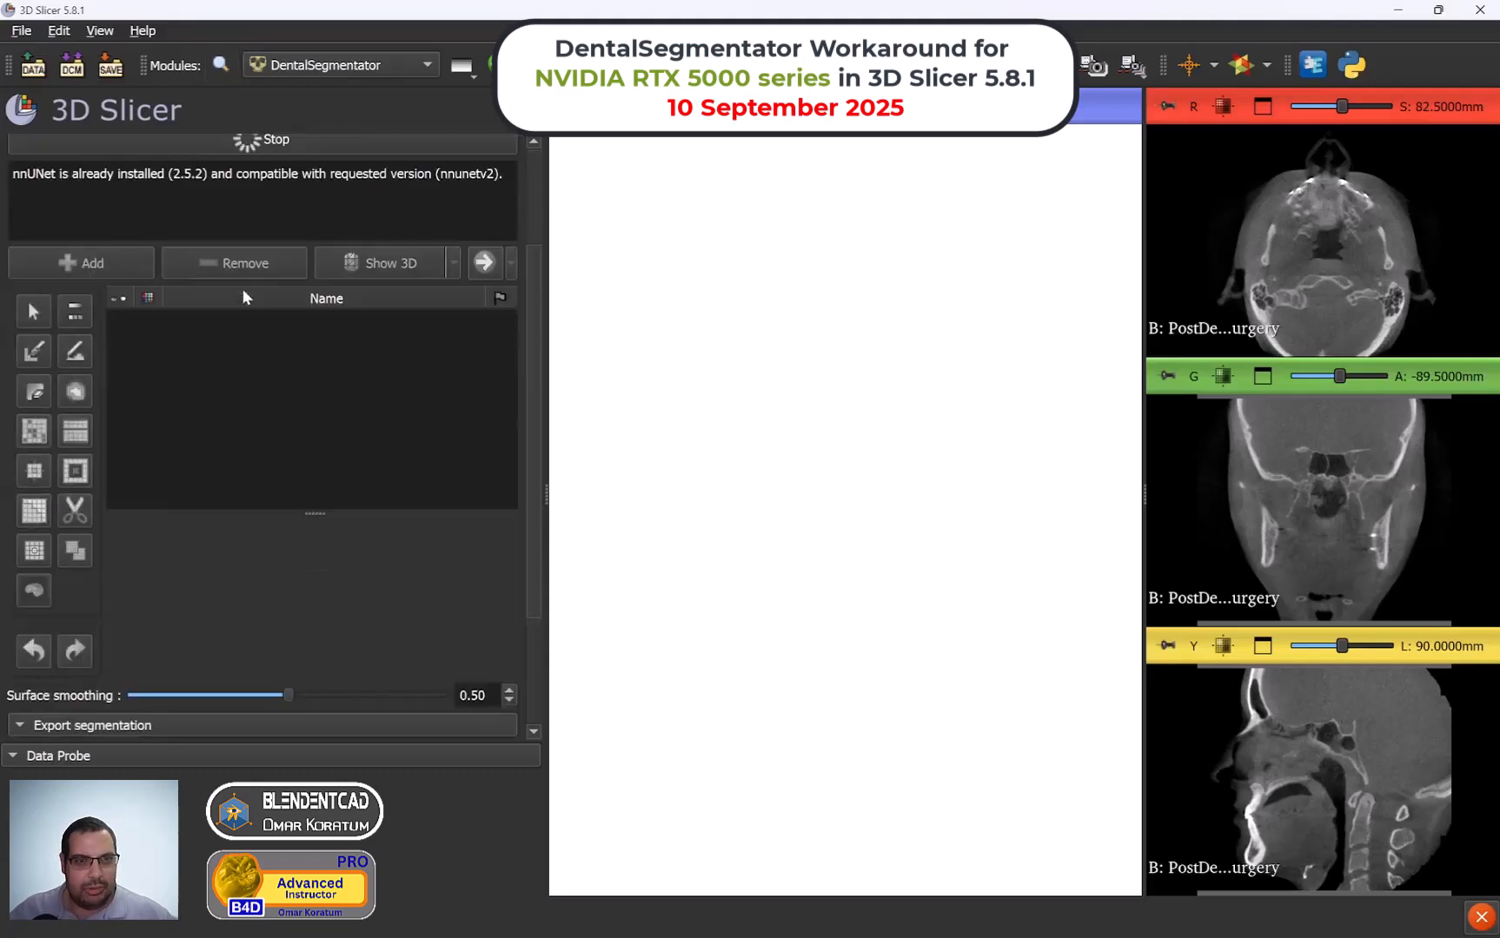
# Step: Check the GPU model in Task Manager's performance view and dismiss the segmentation error
pyautogui.hotkey('alt', 'Tab')
pyautogui.hotkey('alt', 'Tab')
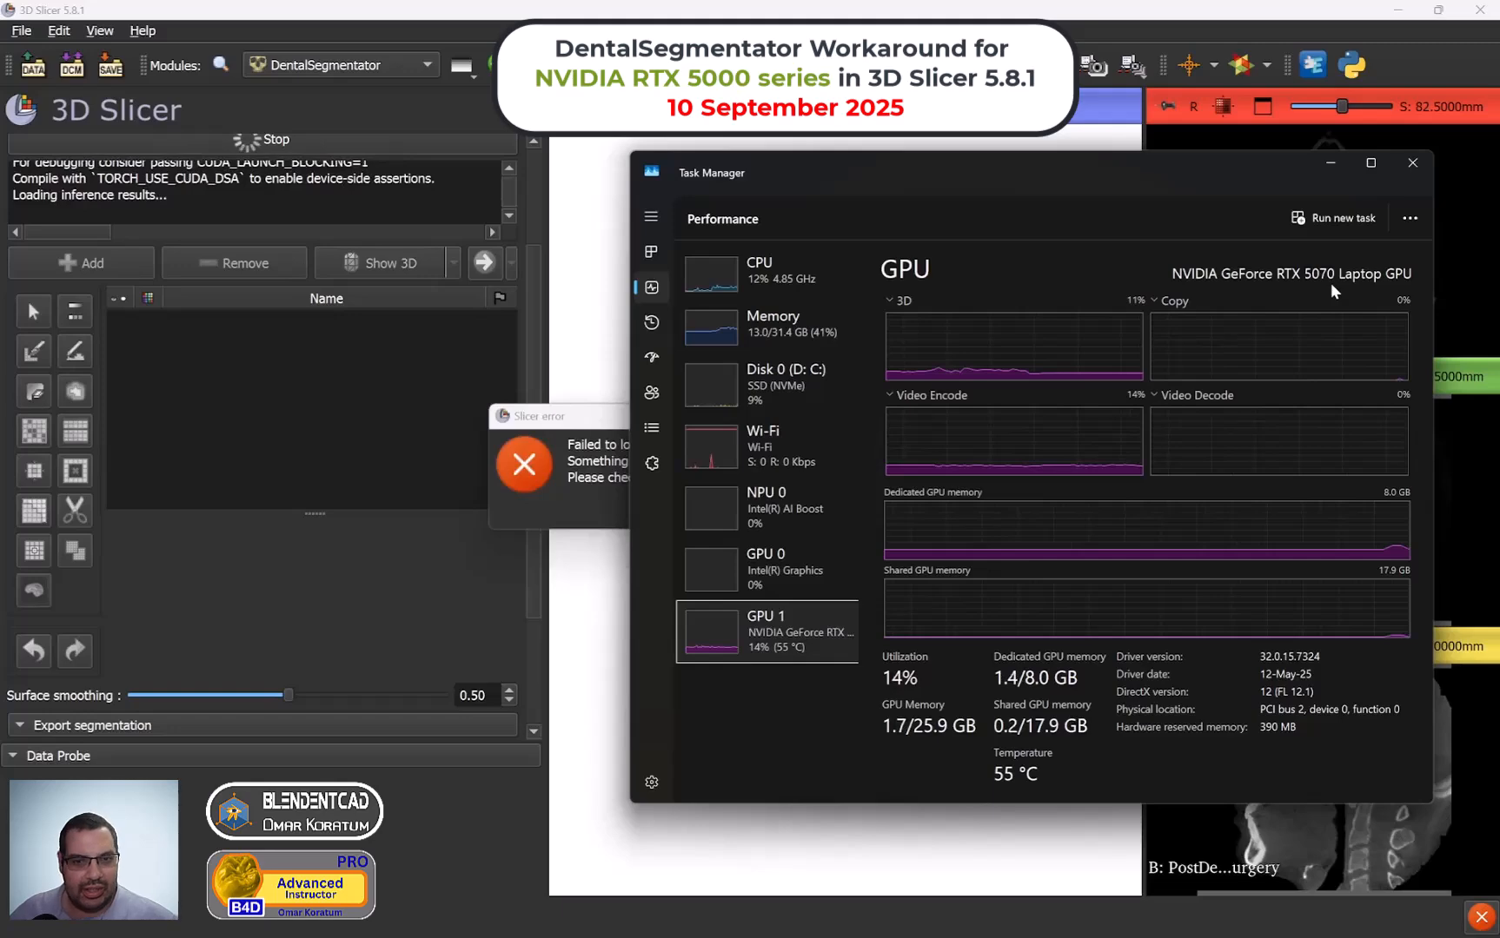
pyautogui.click(1342, 166)
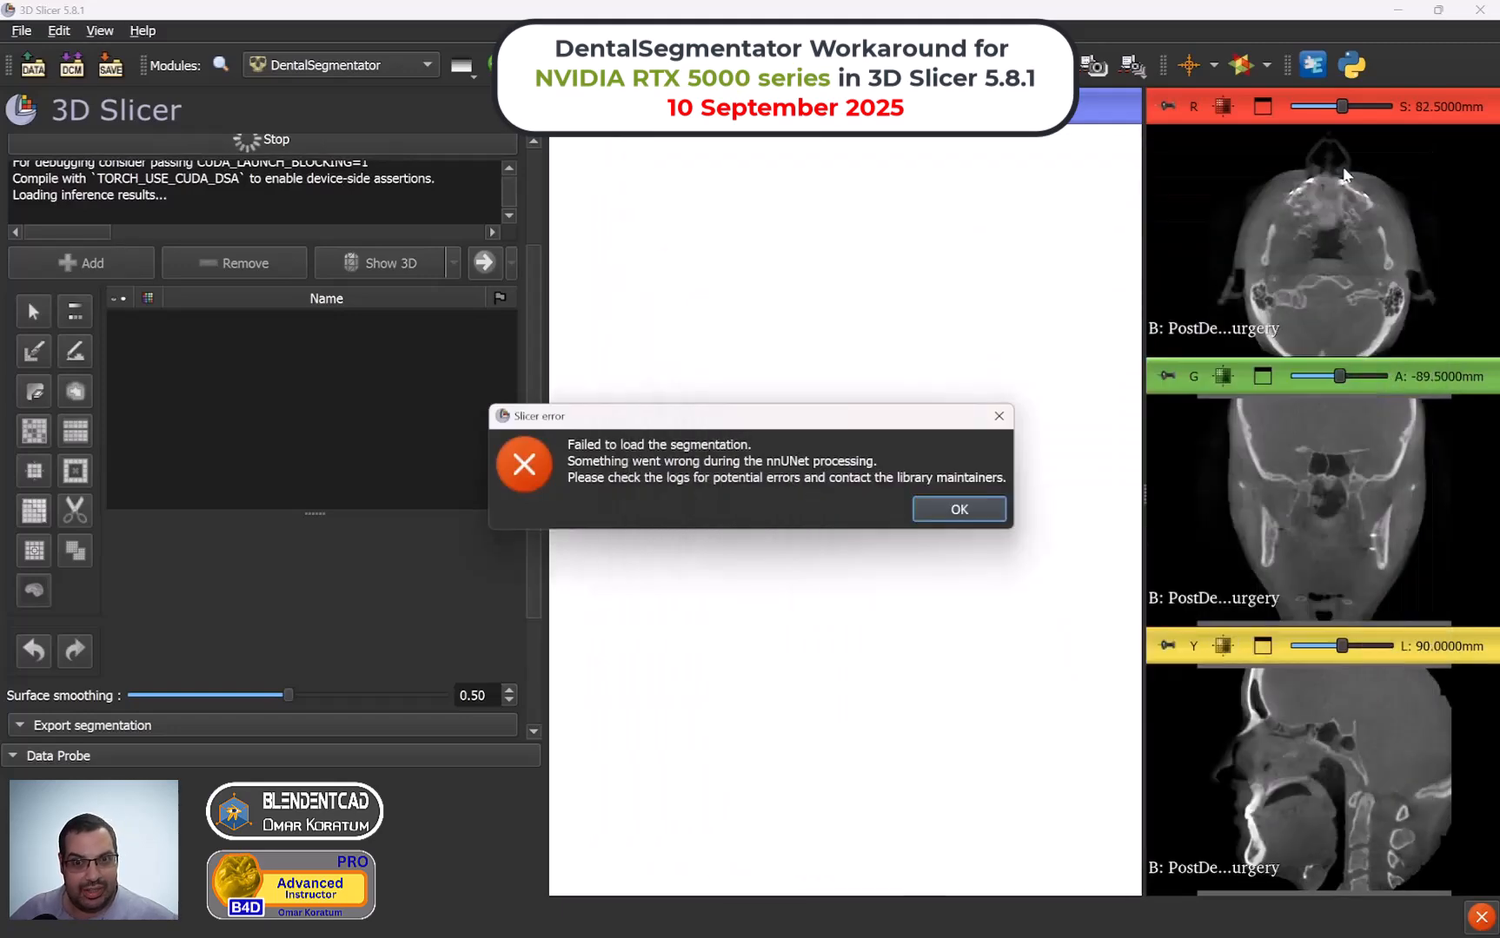
pyautogui.moveTo(732, 413); pyautogui.dragTo(739, 409)
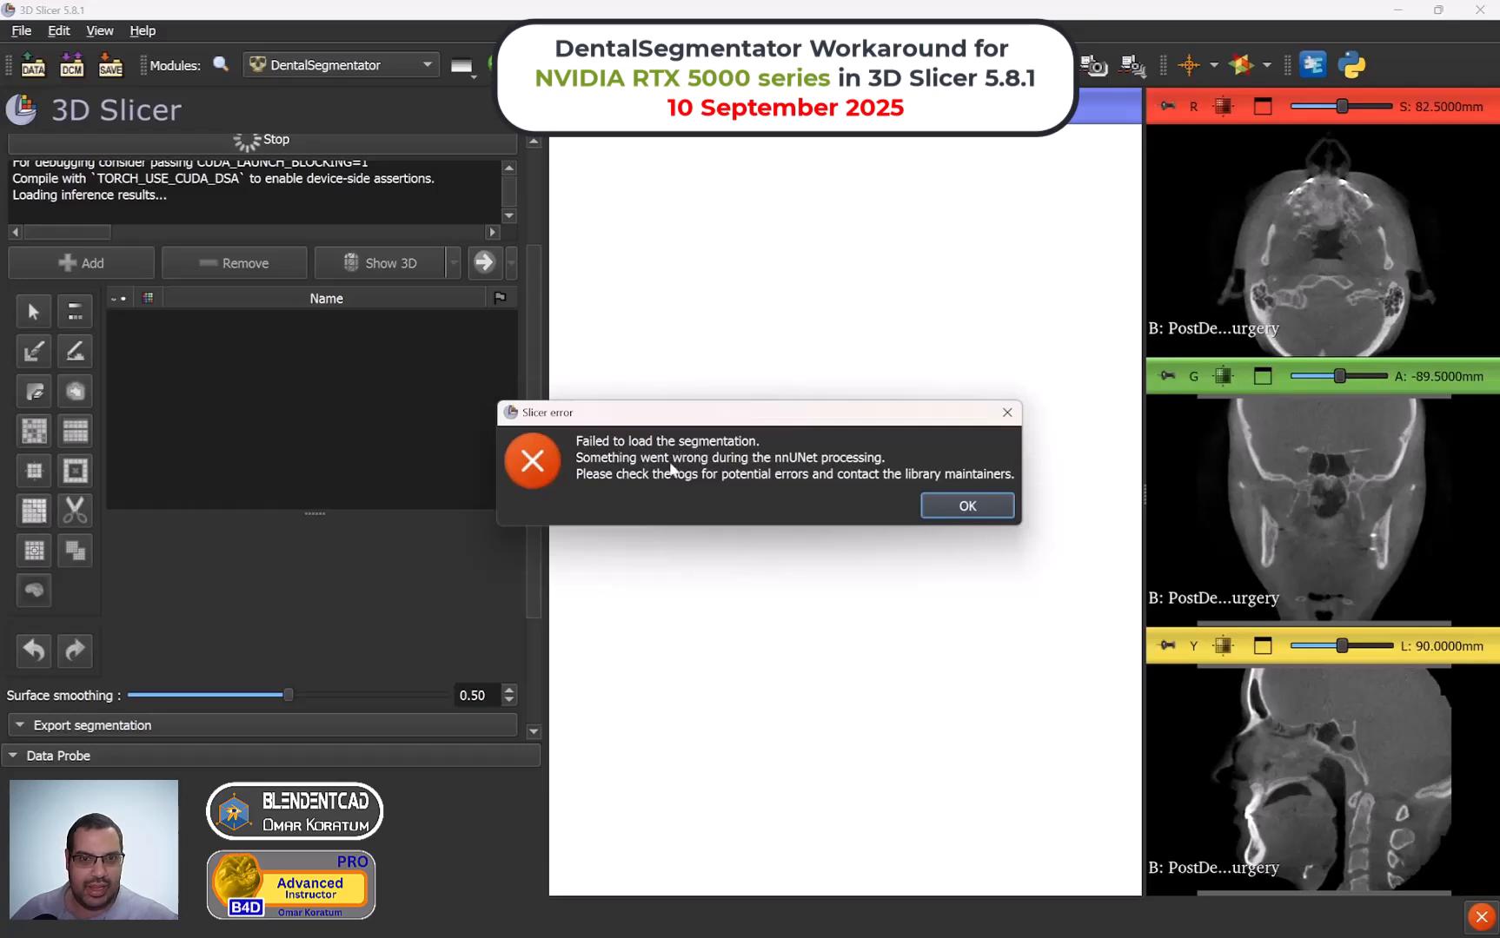
pyautogui.click(982, 507)
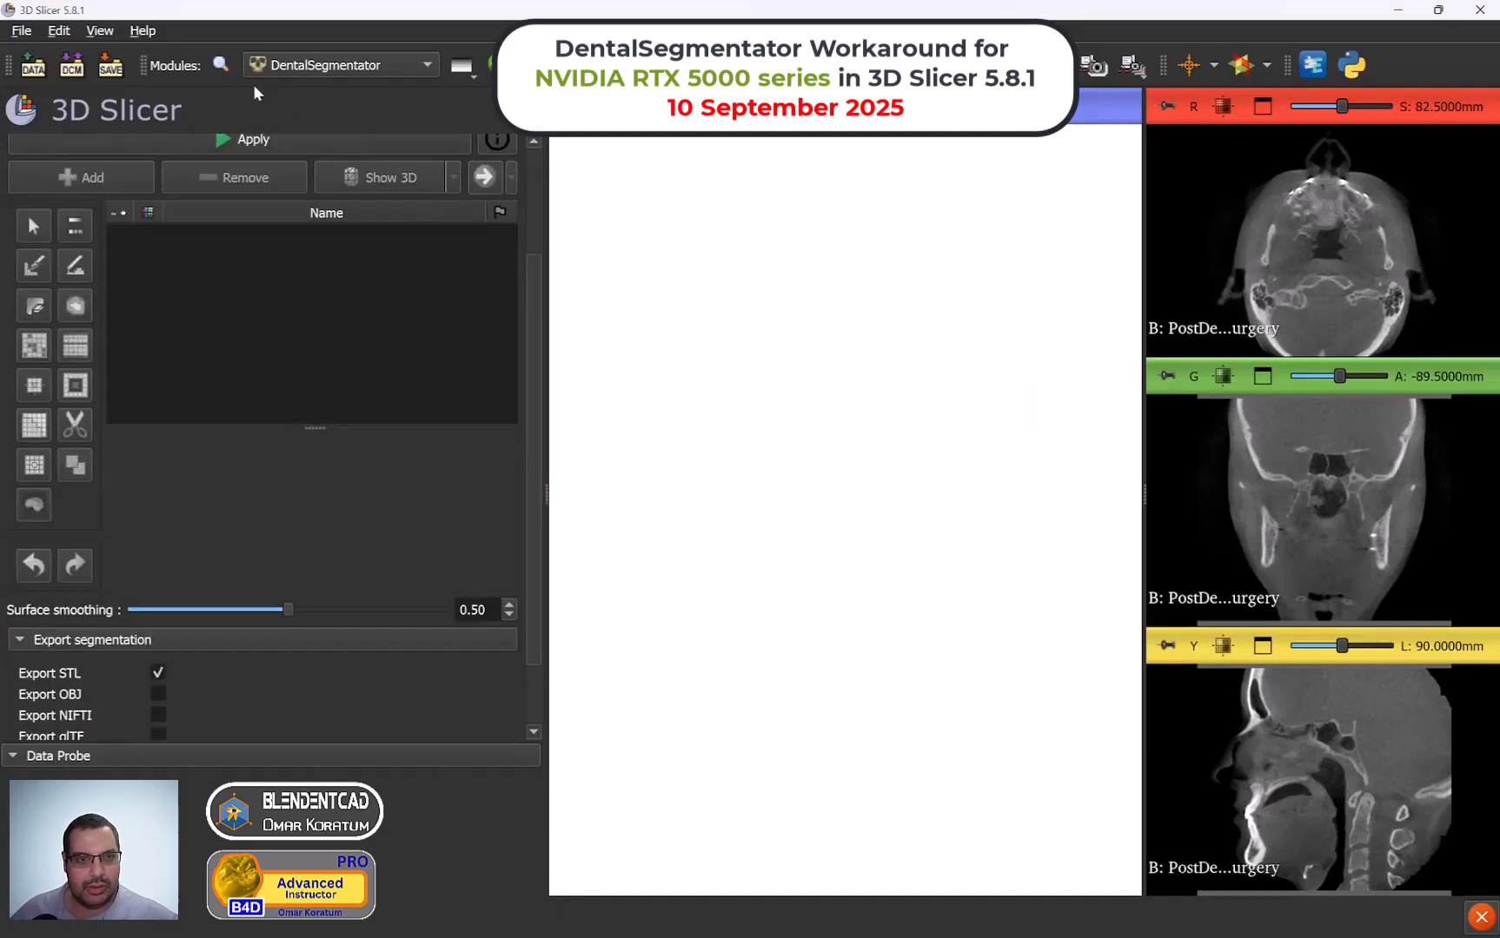
# Step: Uninstall PyTorch through the PyTorch Utils module and restart the application
pyautogui.click(223, 66)
pyautogui.write('py')
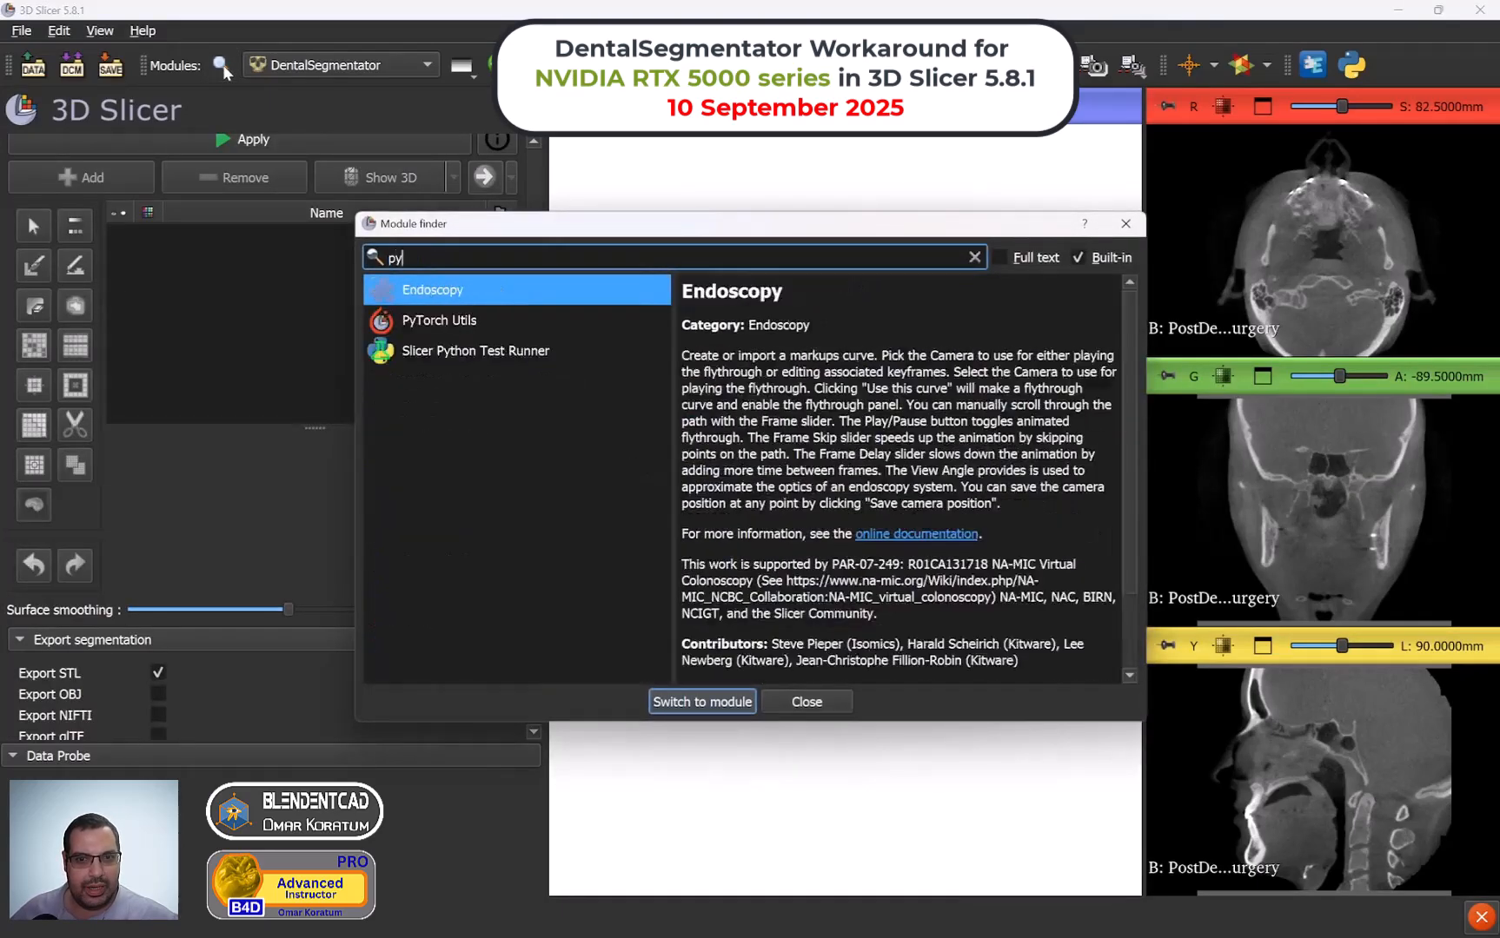
pyautogui.write('to')
pyautogui.press('Return')
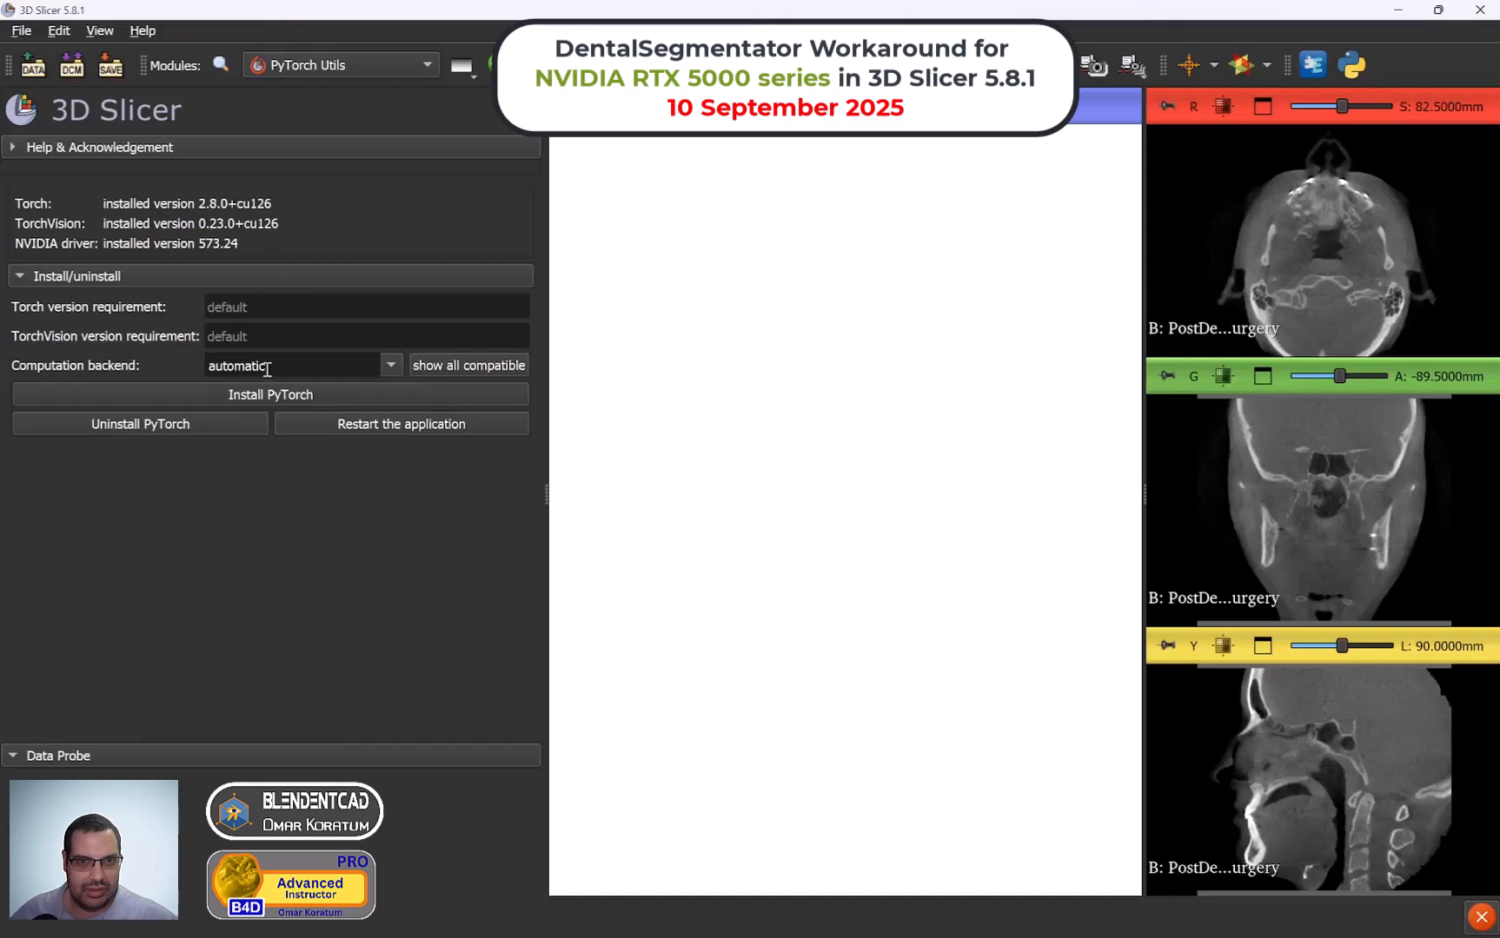
pyautogui.click(170, 430)
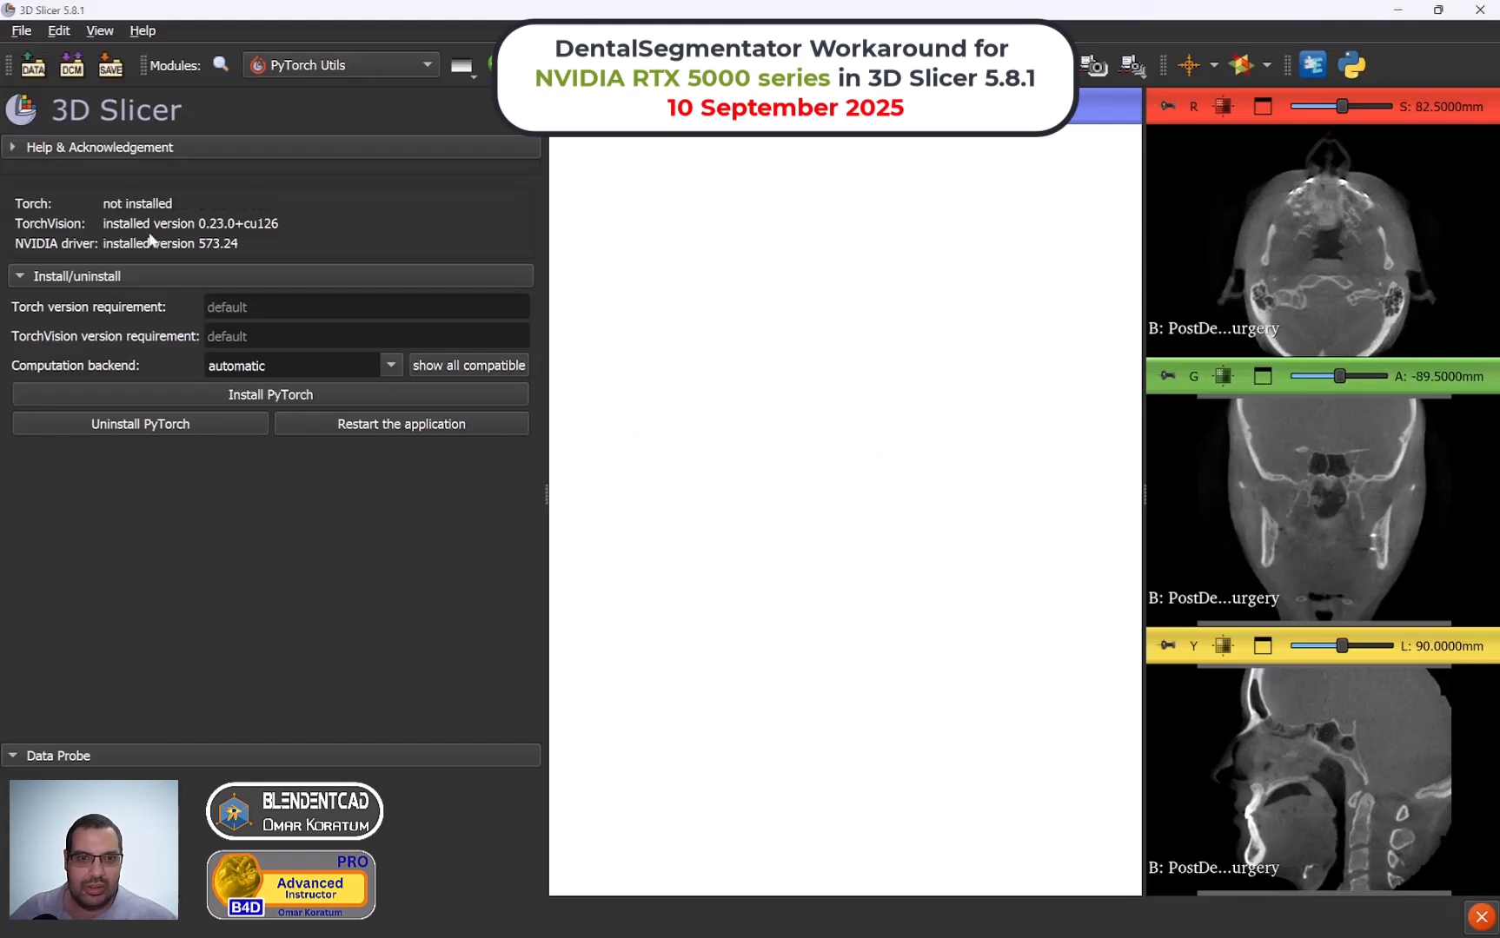
pyautogui.click(403, 426)
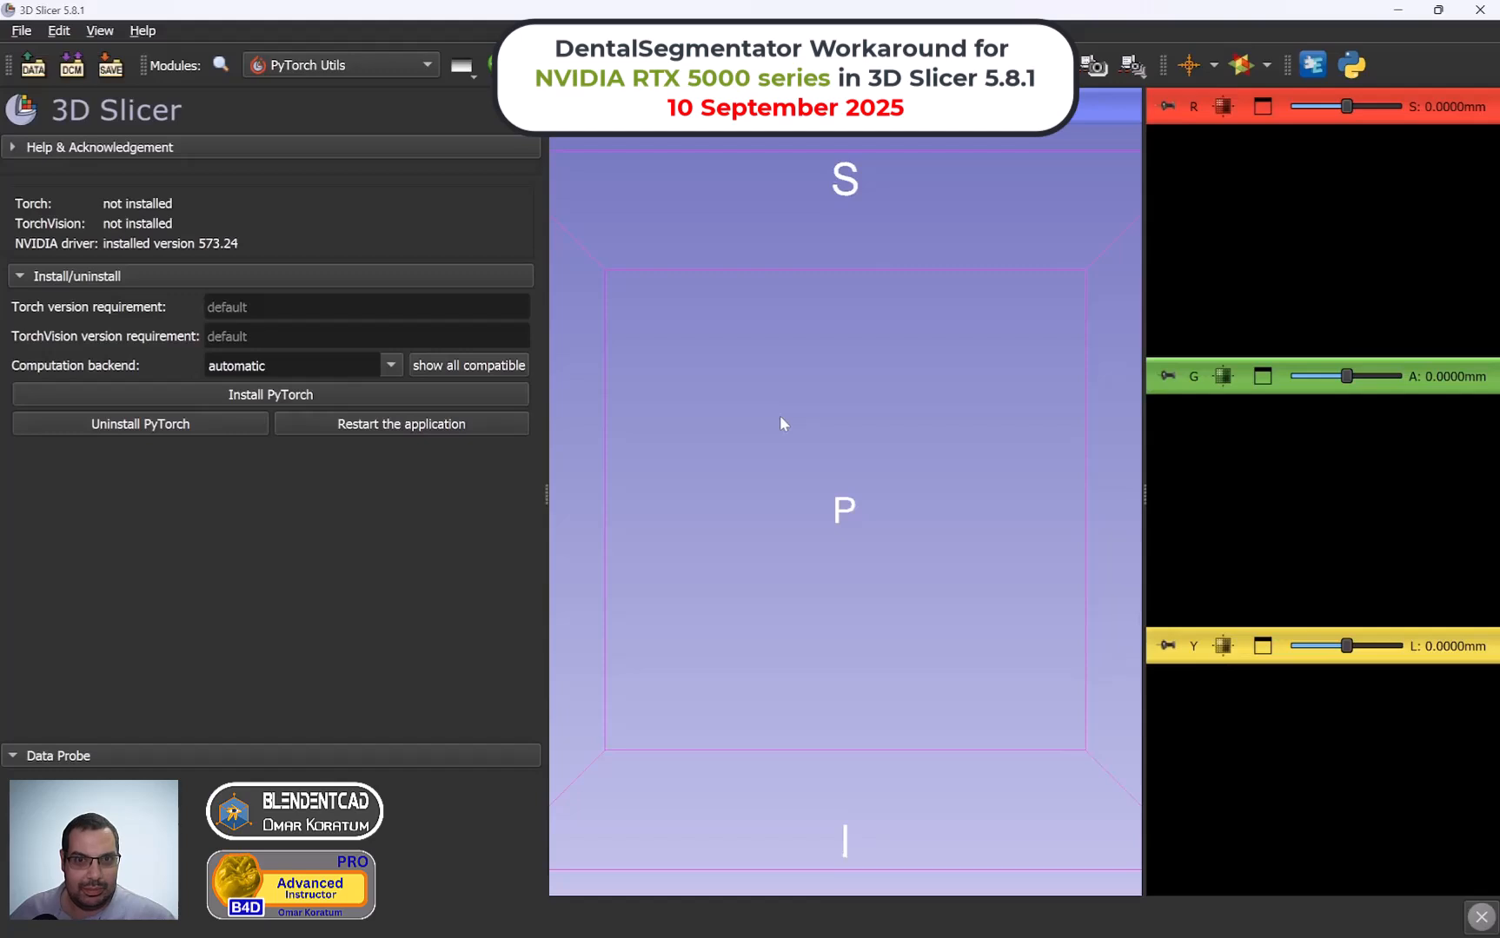
pyautogui.click(100, 31)
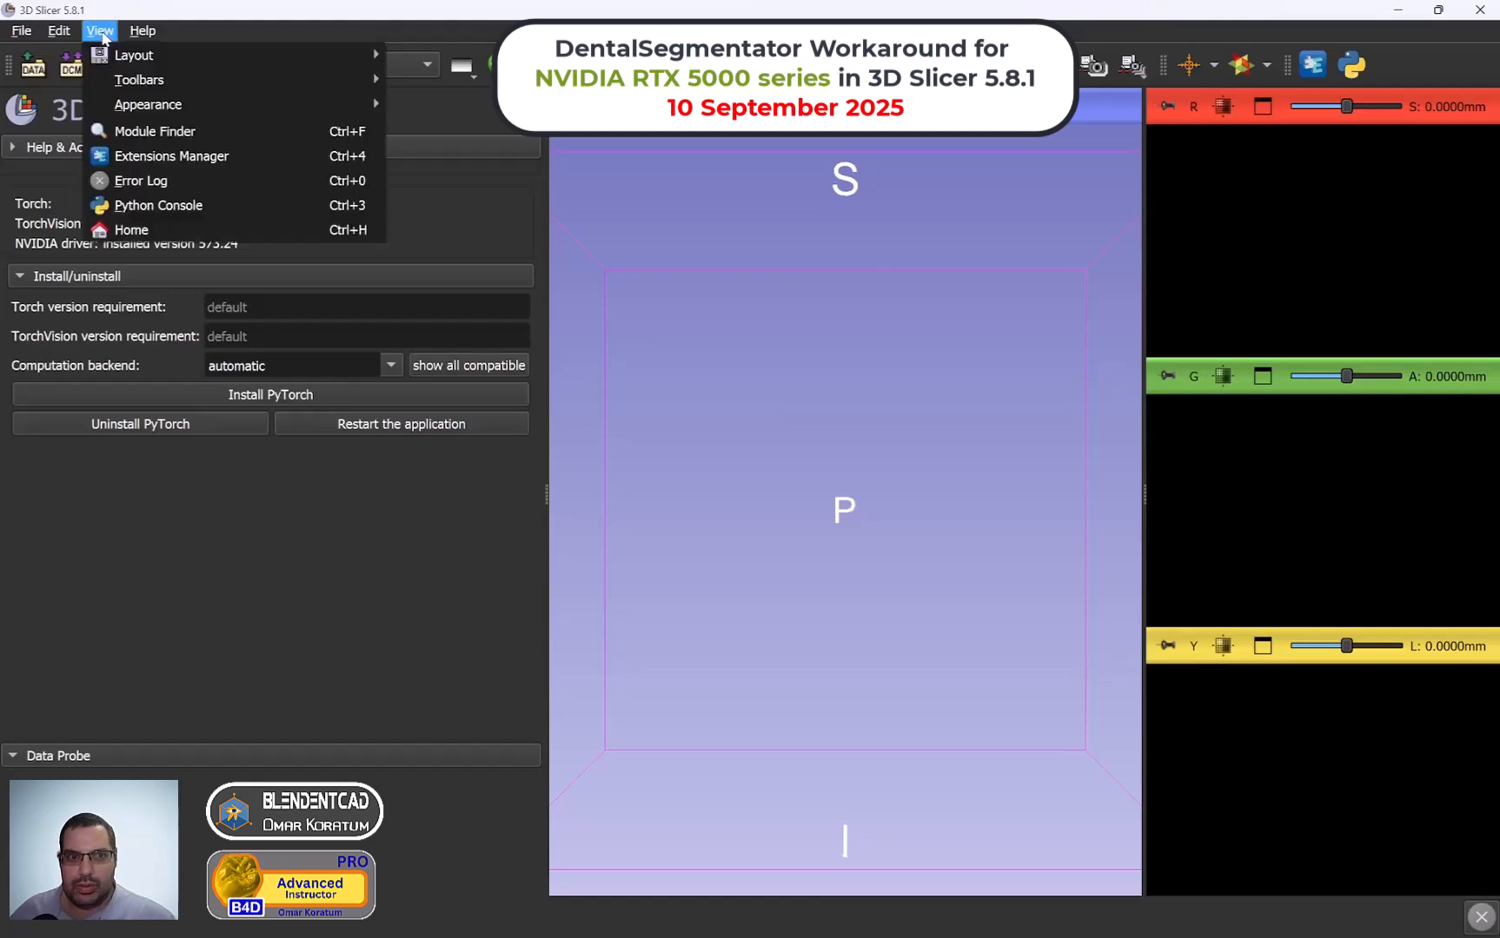
pyautogui.click(190, 207)
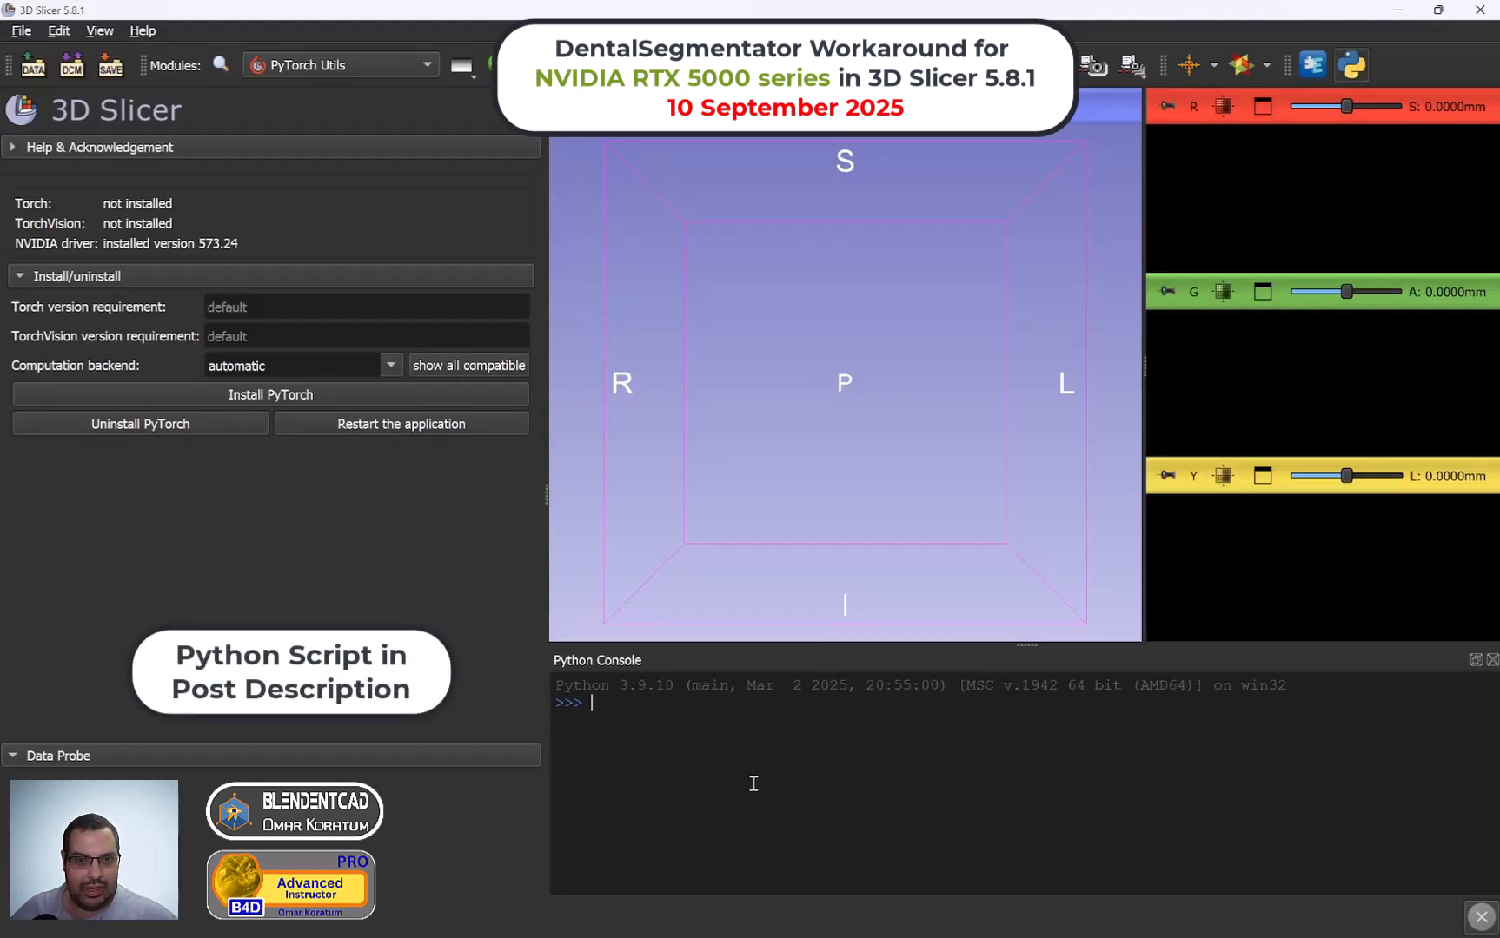
pyautogui.write('slicer.util.pip_install("torch torchvision torchaudio --index-url https://download.pytorch.org/whl/cu128")')
pyautogui.press('Return')
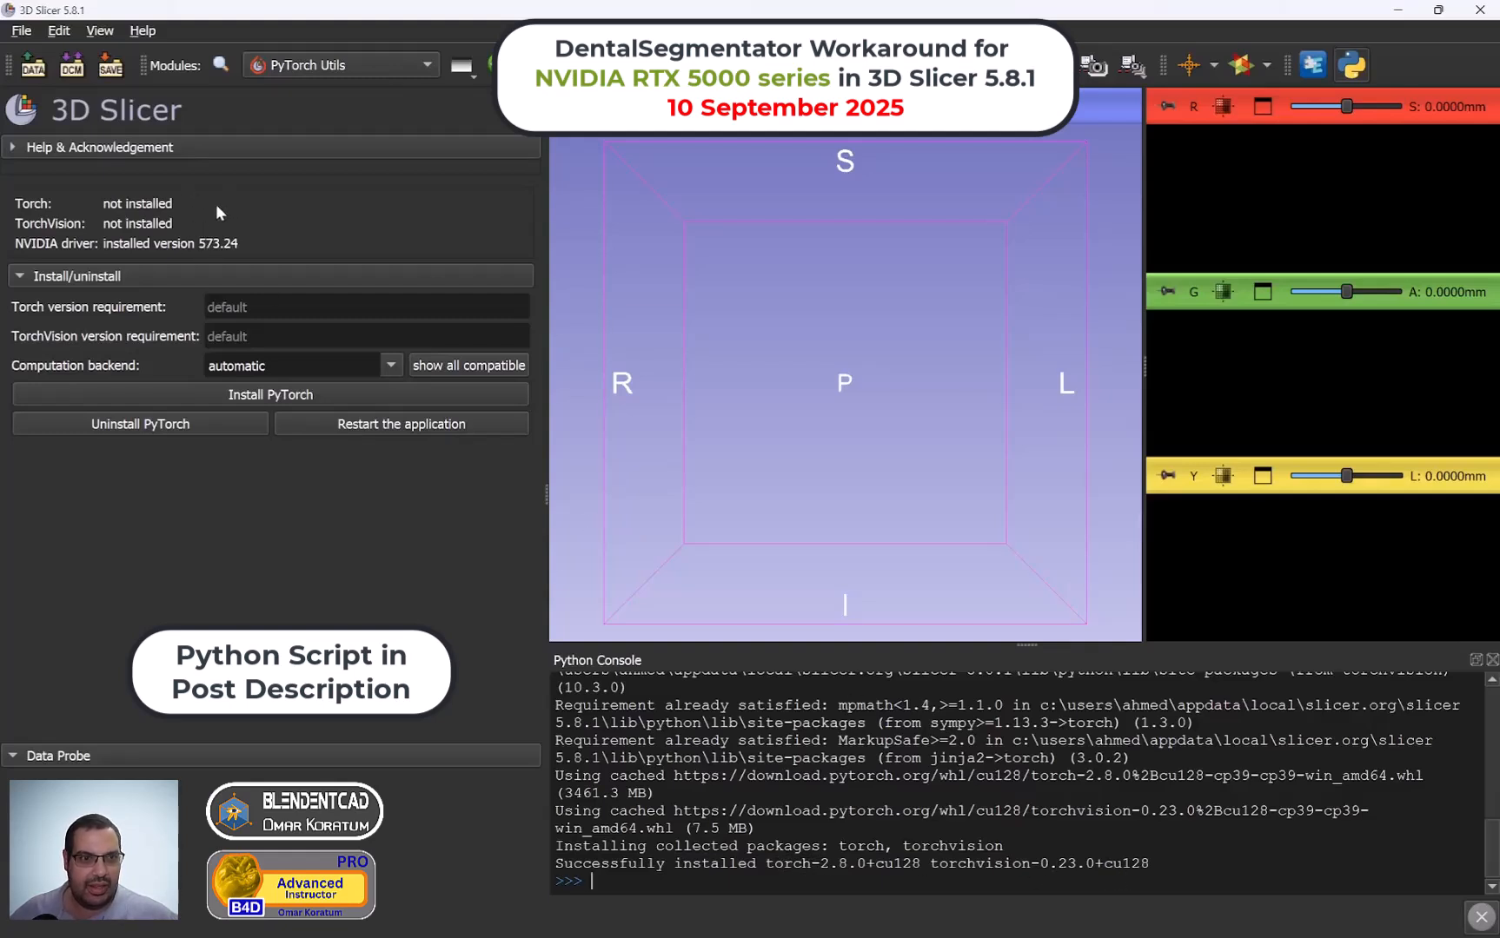
pyautogui.click(391, 425)
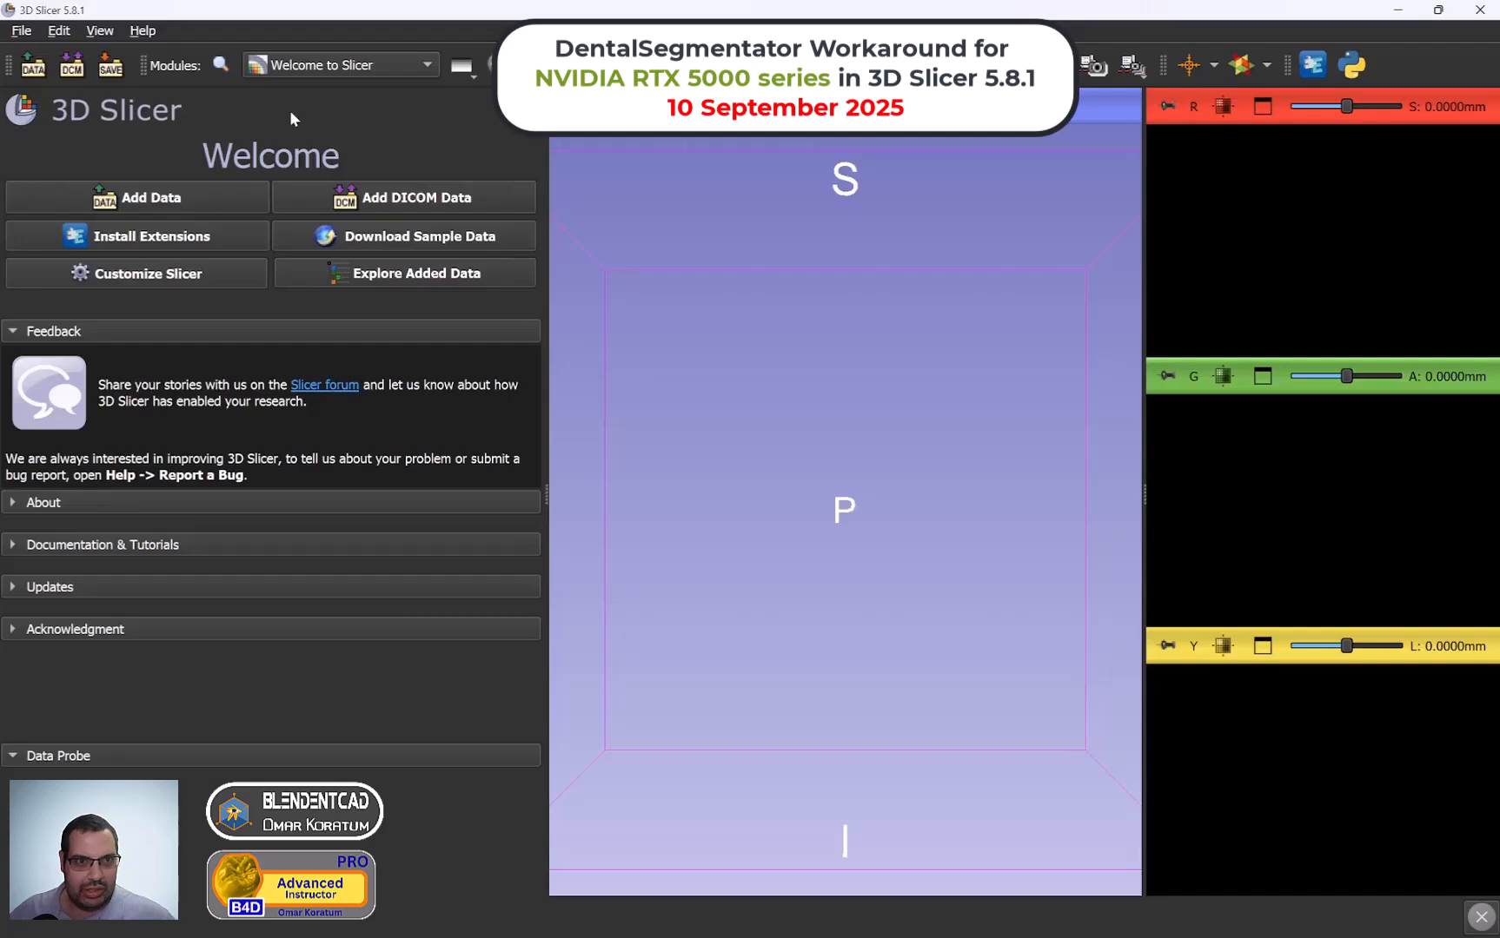
# Step: Check the installed Torch and TorchVision versions in the PyTorch Utils module
pyautogui.click(221, 66)
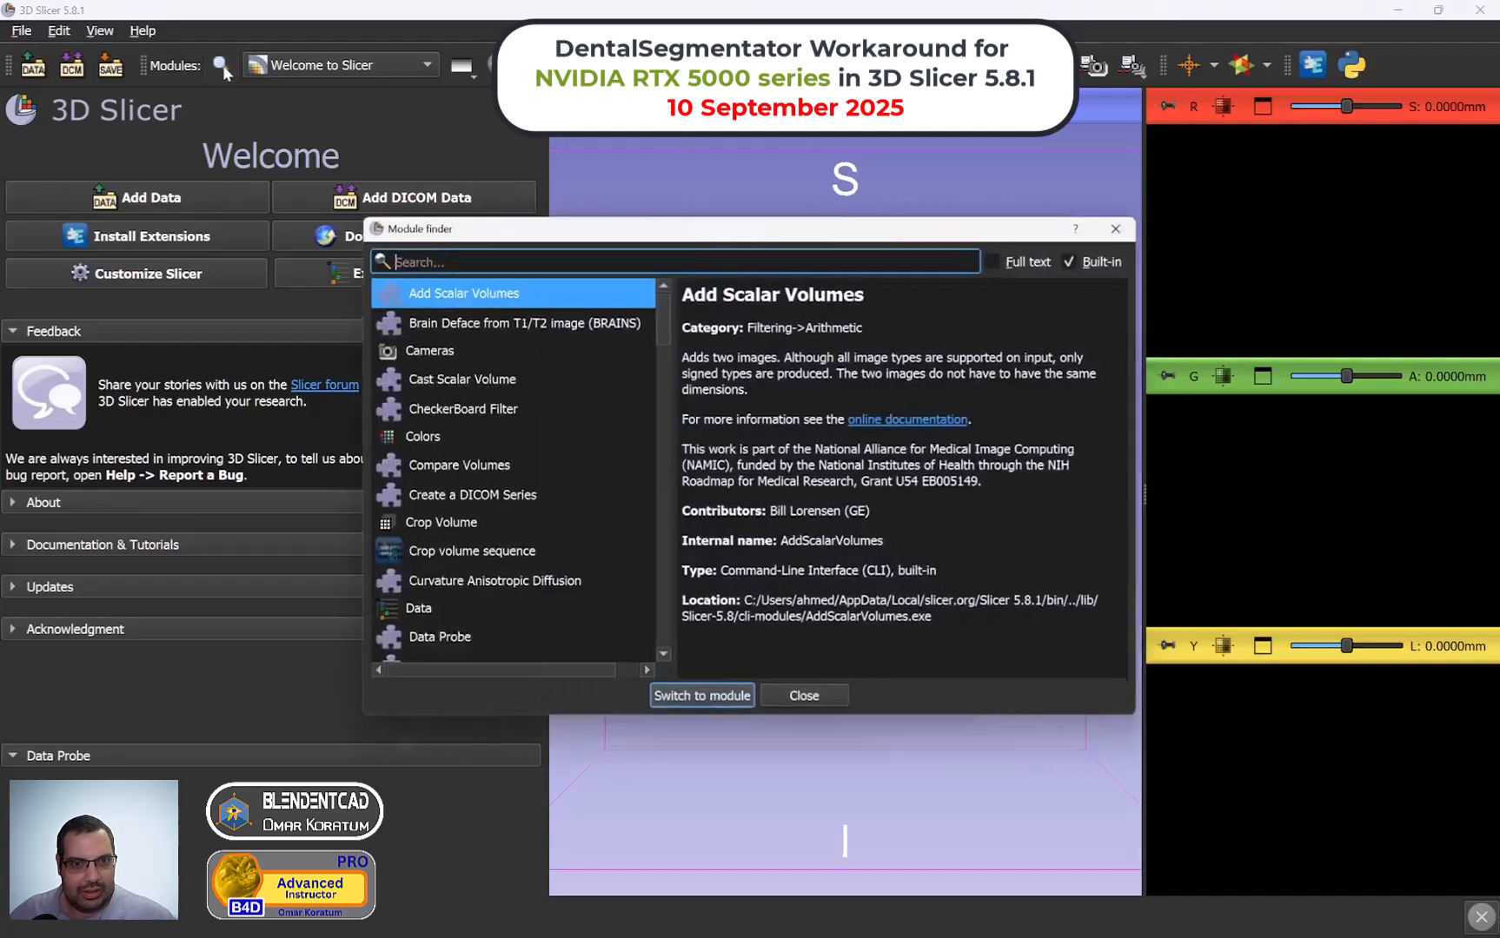
pyautogui.write('pyt')
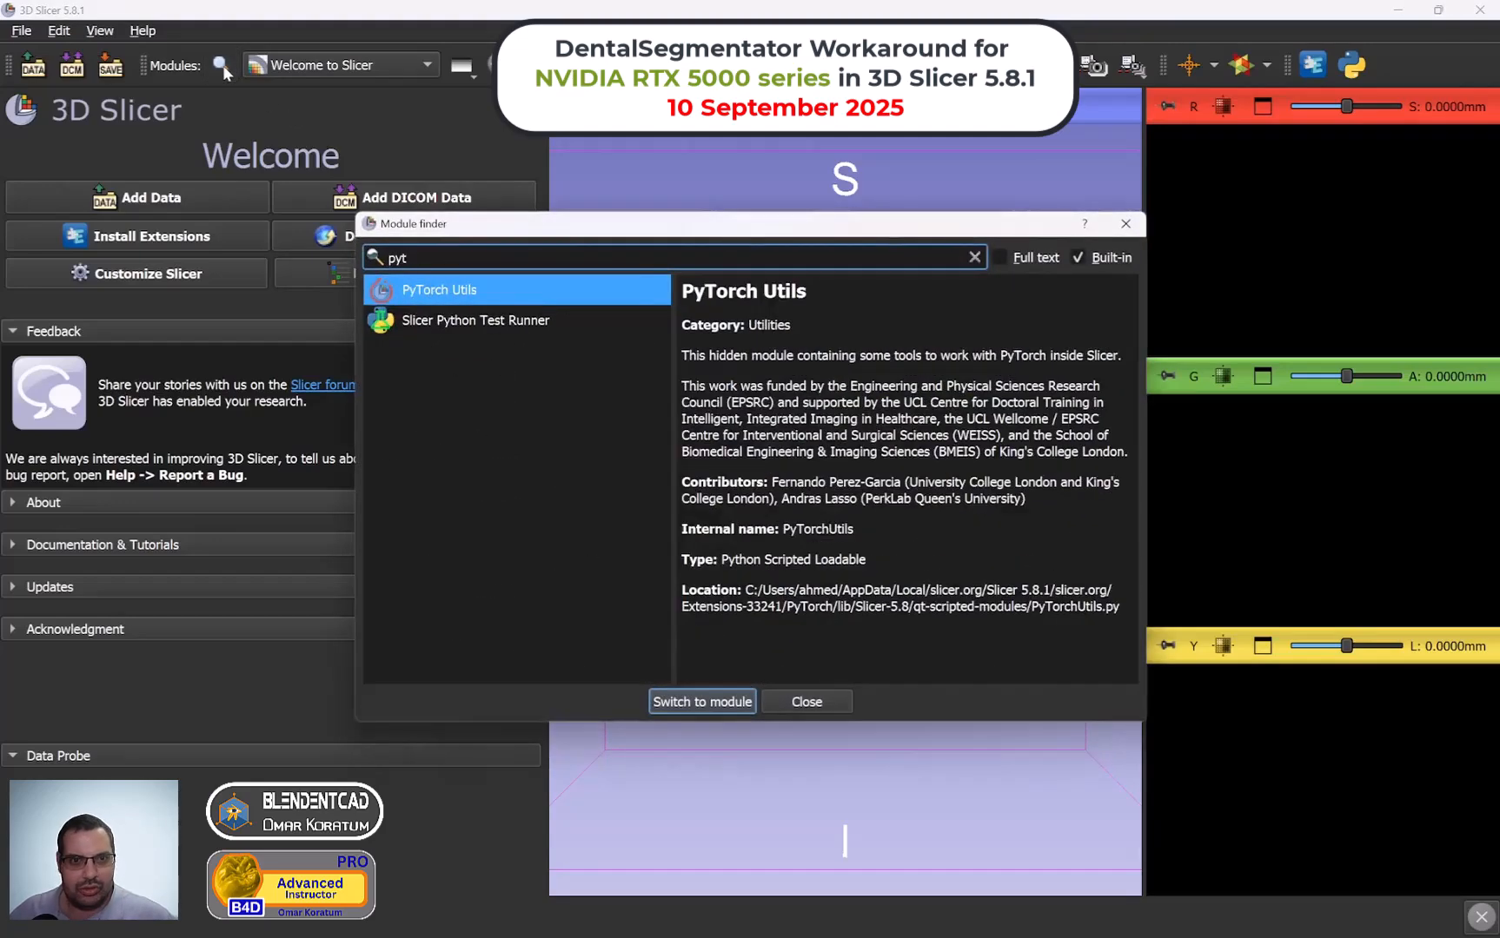
pyautogui.press('Return')
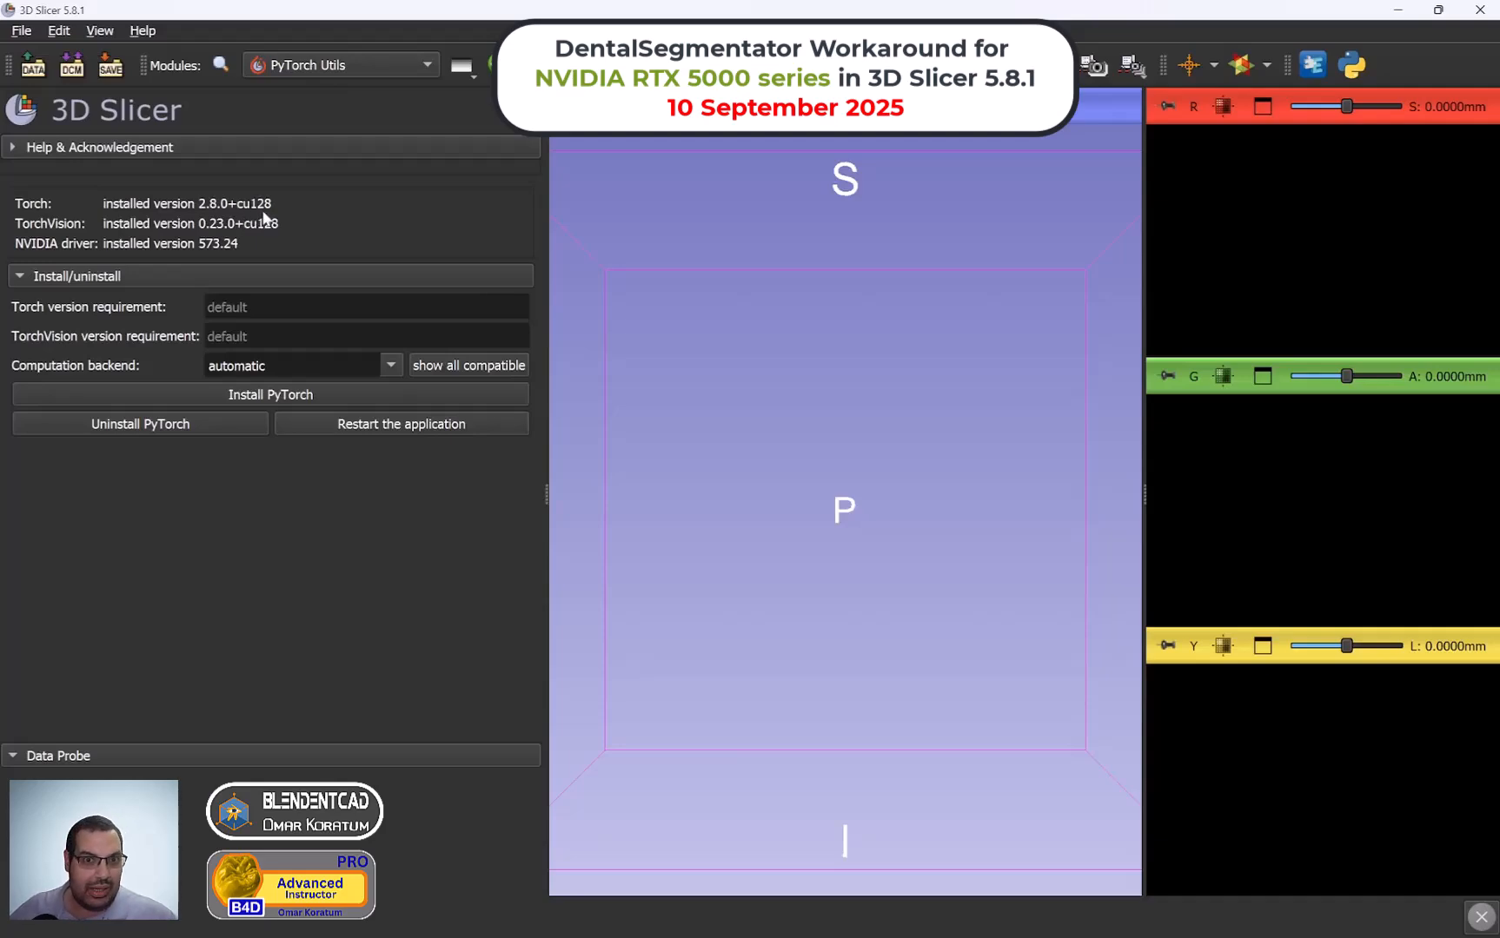
# Step: Return to the Welcome to Slicer module and load the CBCTDentalSurgery sample dataset
pyautogui.click(224, 65)
pyautogui.write('welcome')
pyautogui.press('Return')
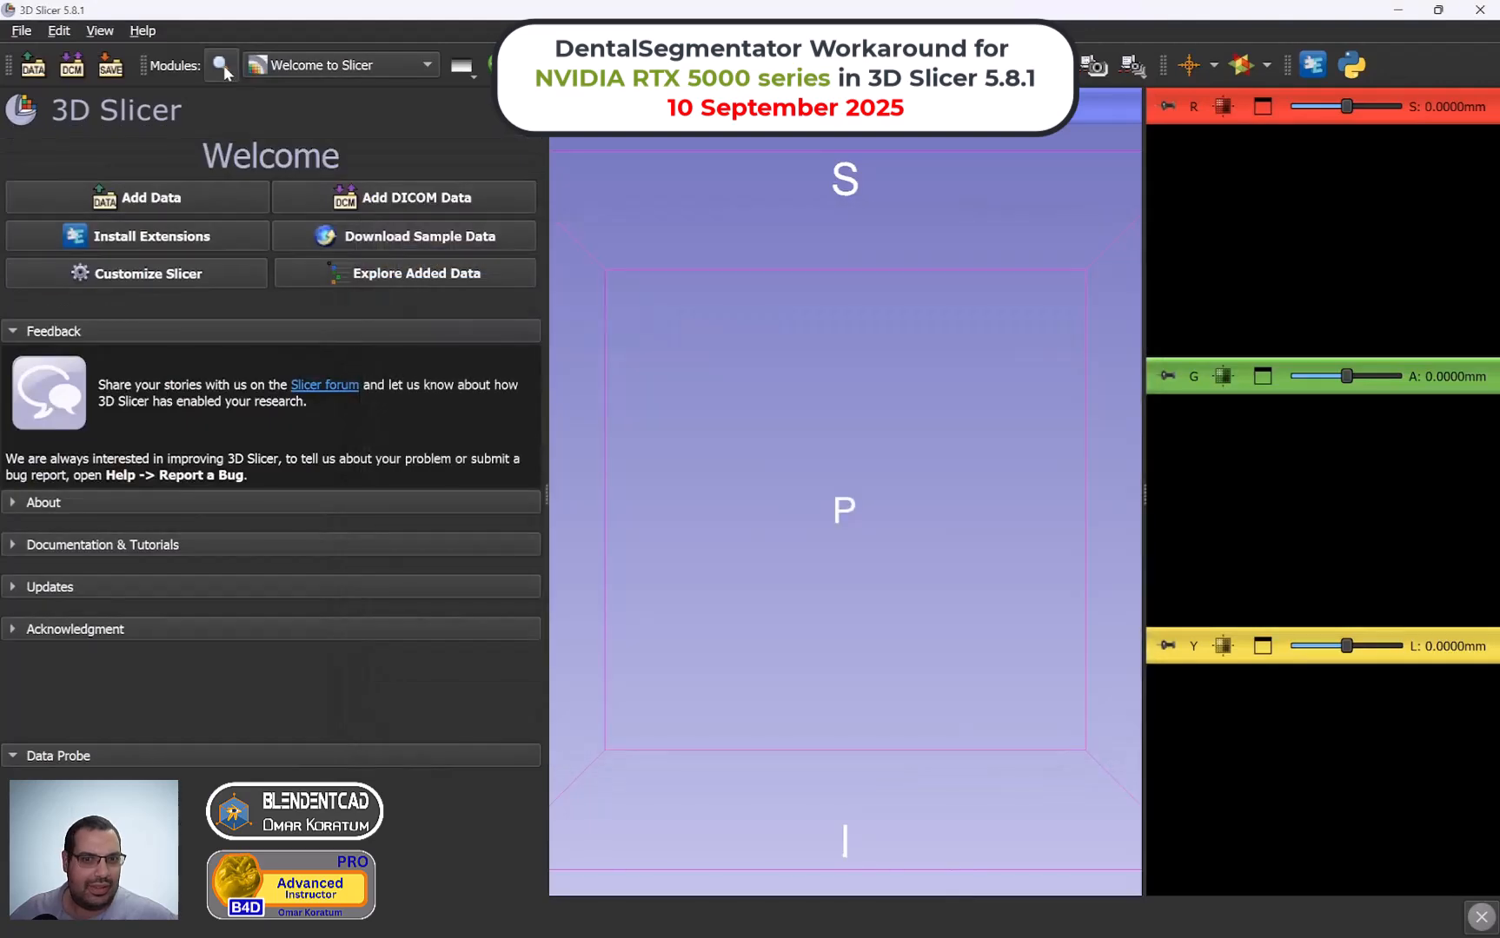
pyautogui.click(352, 240)
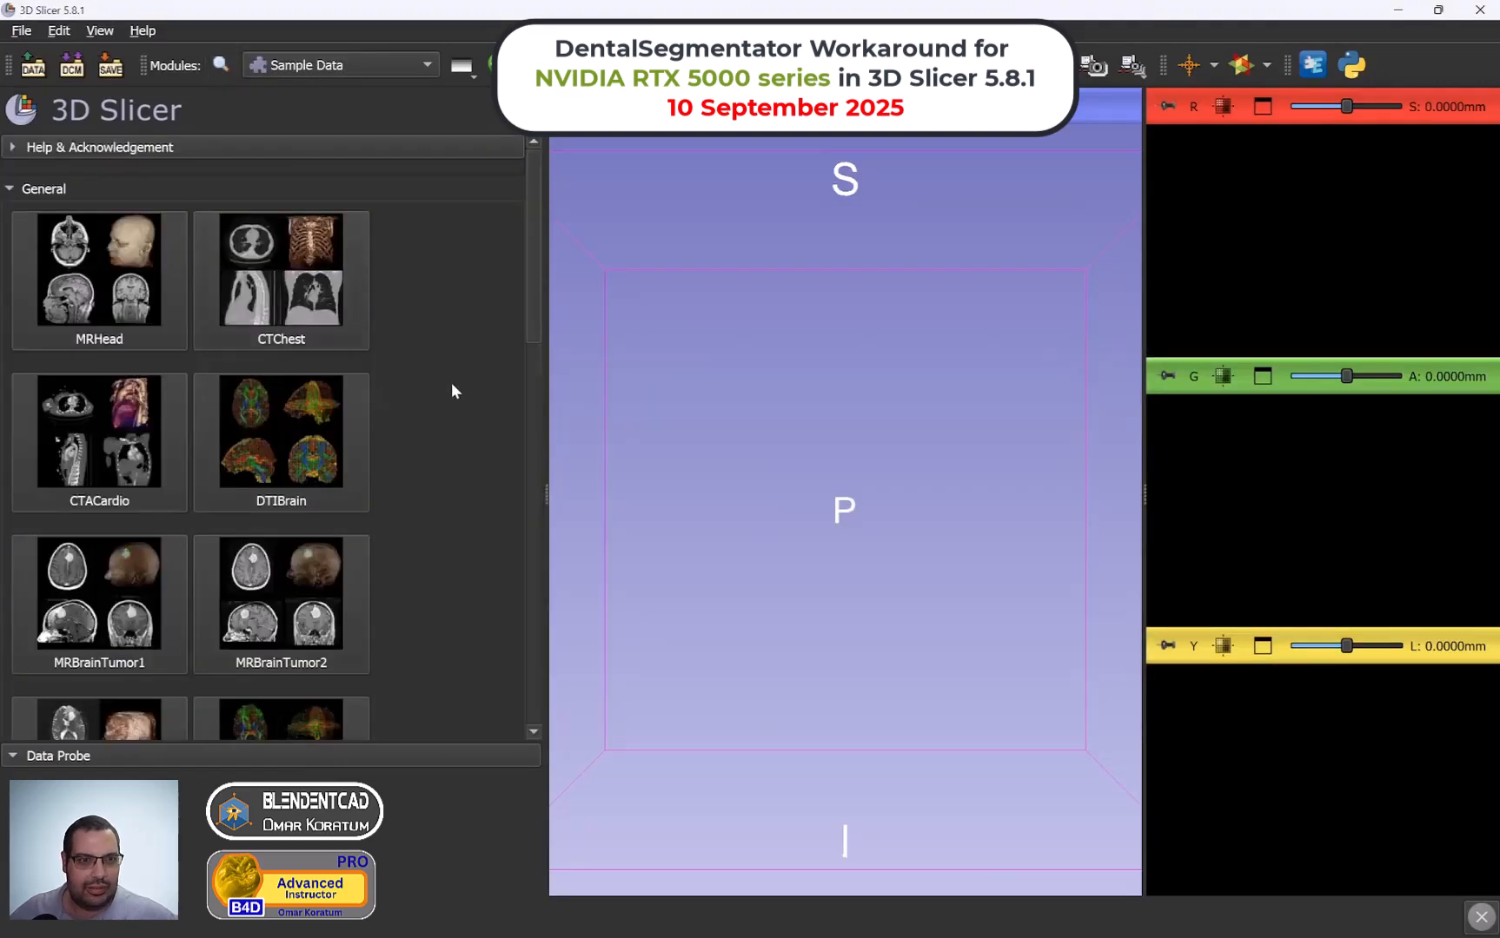
pyautogui.scroll(-8, 451, 383)
pyautogui.click(154, 375)
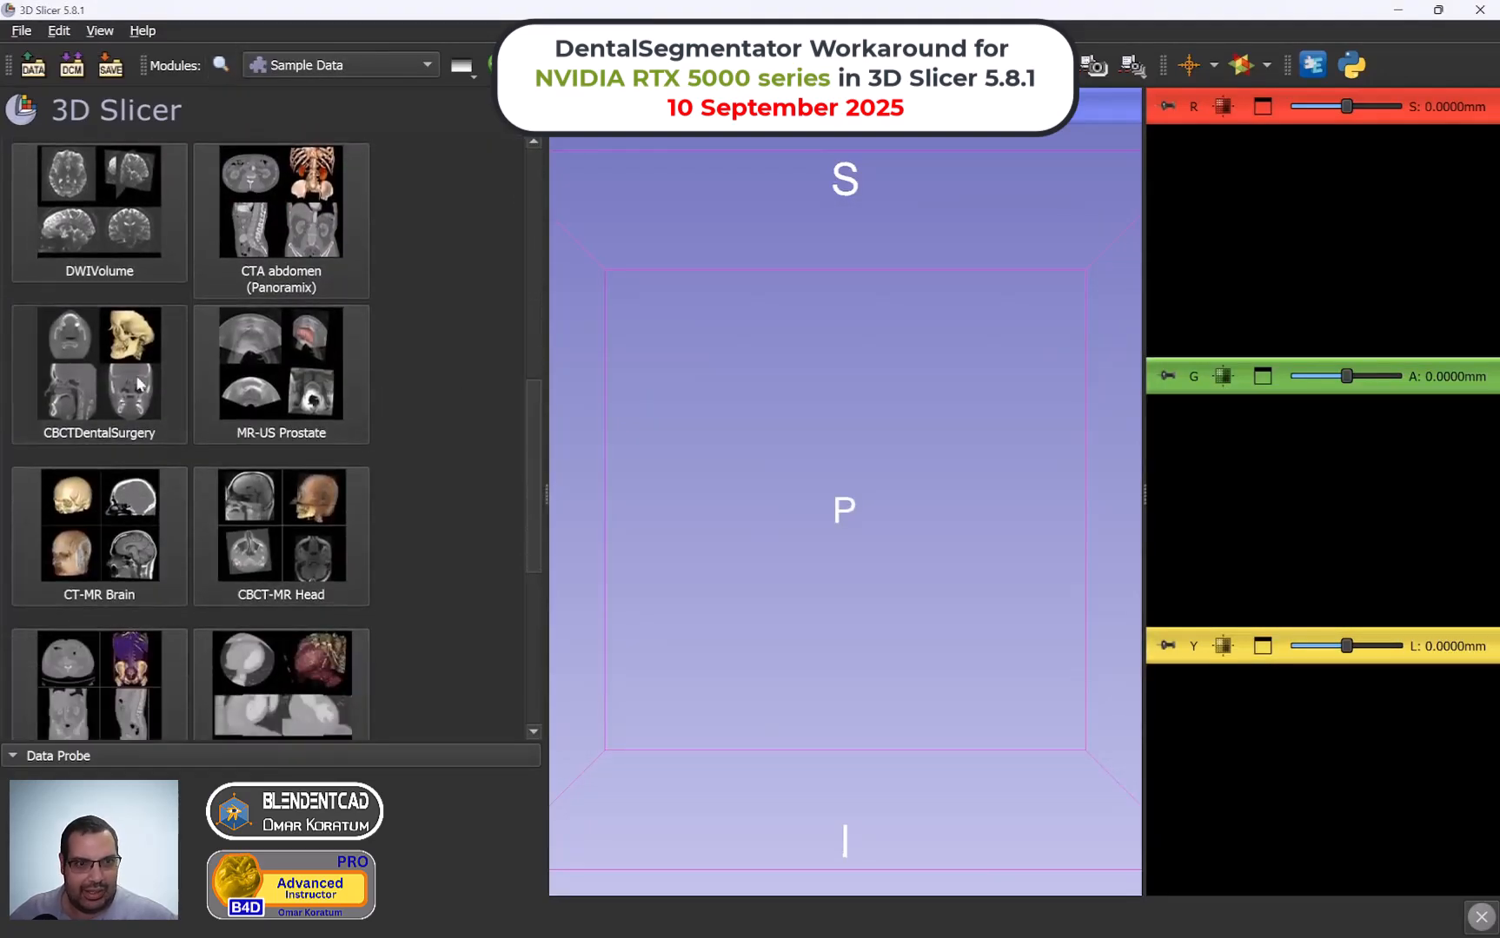
# Step: Remove the PreDentalSurgery volume from the scene so that only PostDentalSurgery remains
pyautogui.click(303, 68)
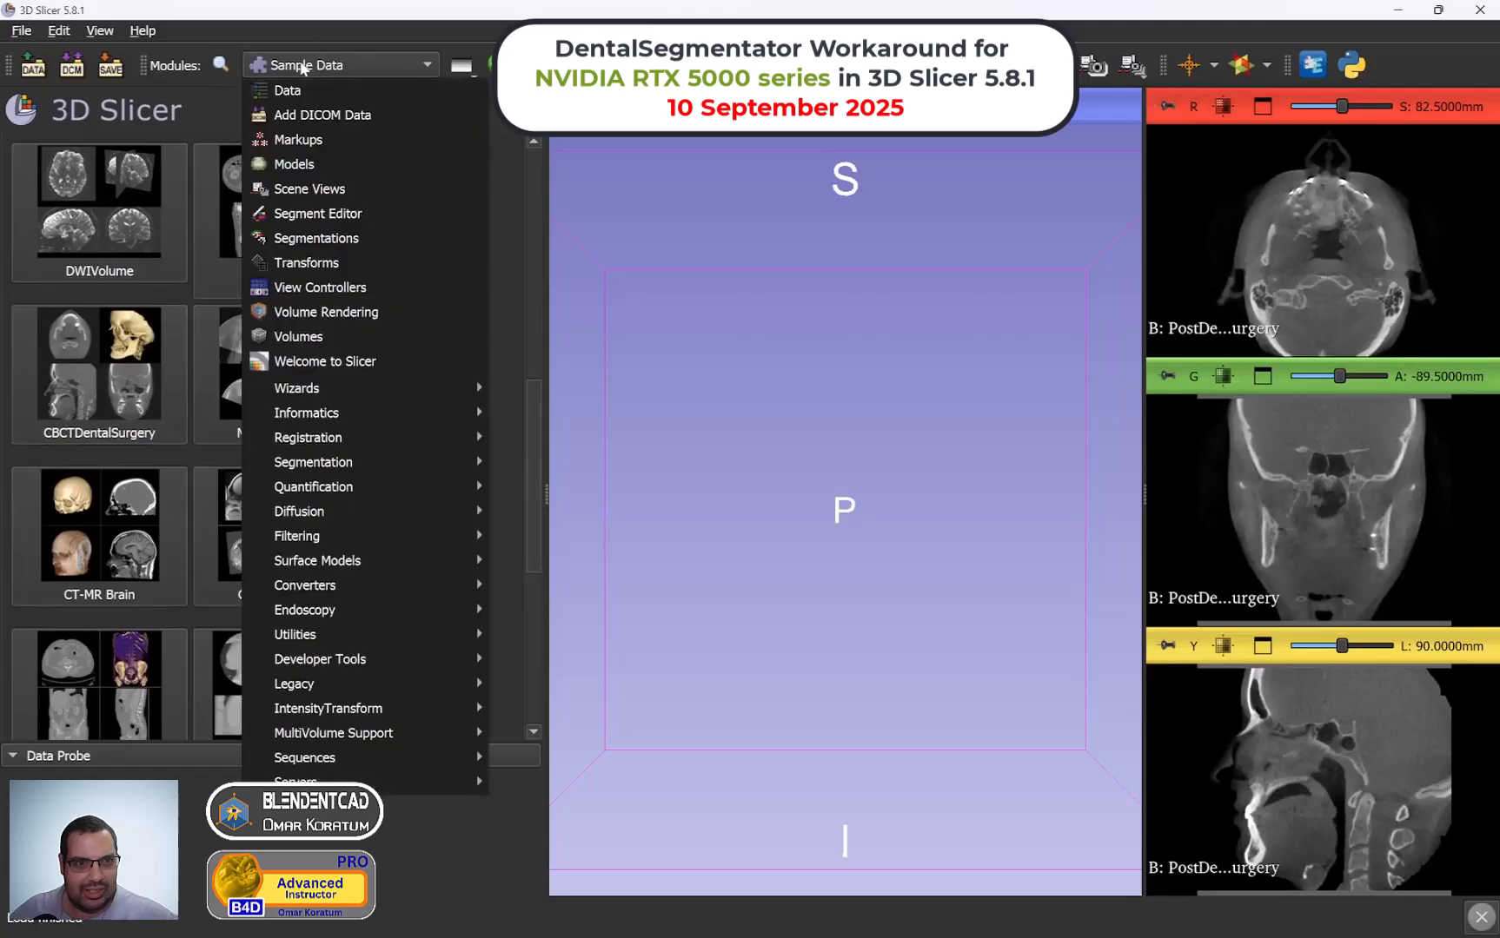
pyautogui.click(302, 92)
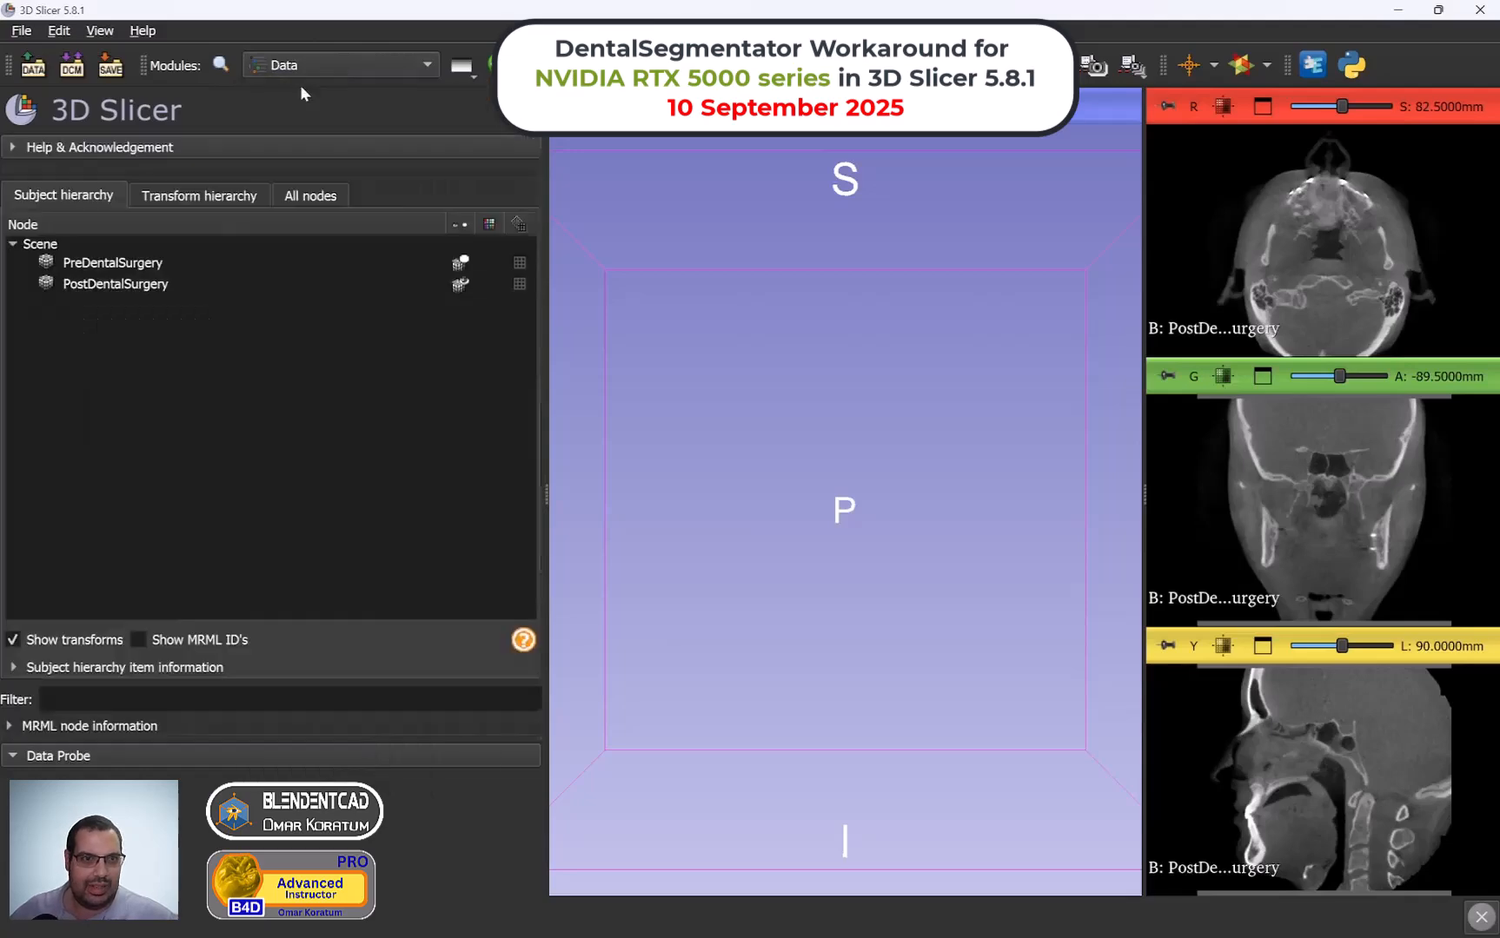
pyautogui.rightClick(159, 270)
pyautogui.click(224, 330)
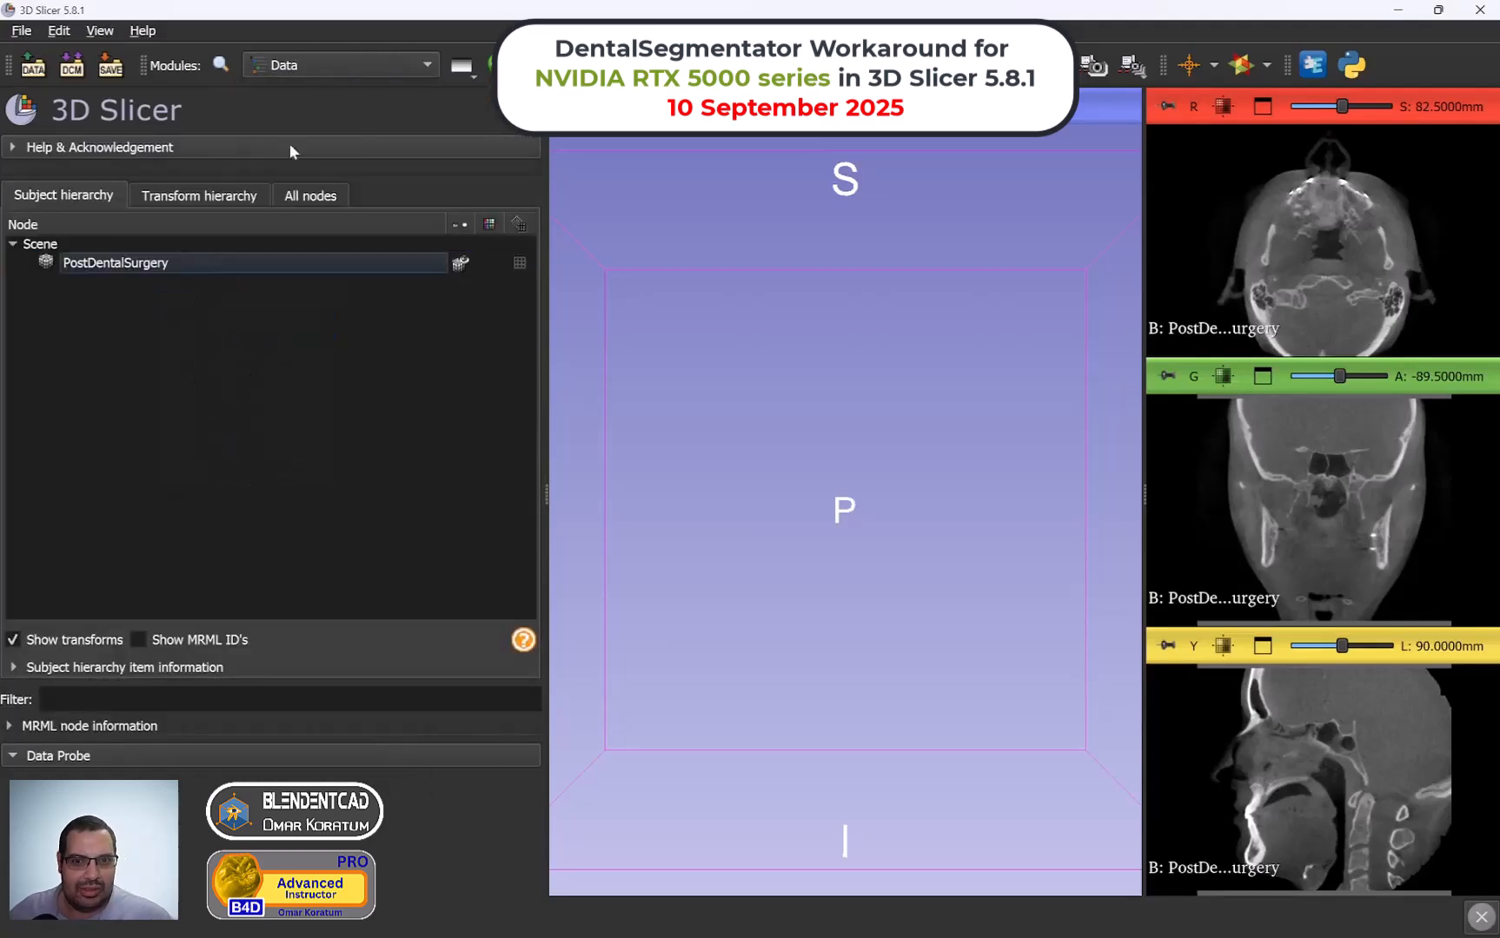
# Step: Run DentalSegmentator on the PostDentalSurgery volume with the cuda device, creating a new segmentation
pyautogui.click(231, 63)
pyautogui.write('dental')
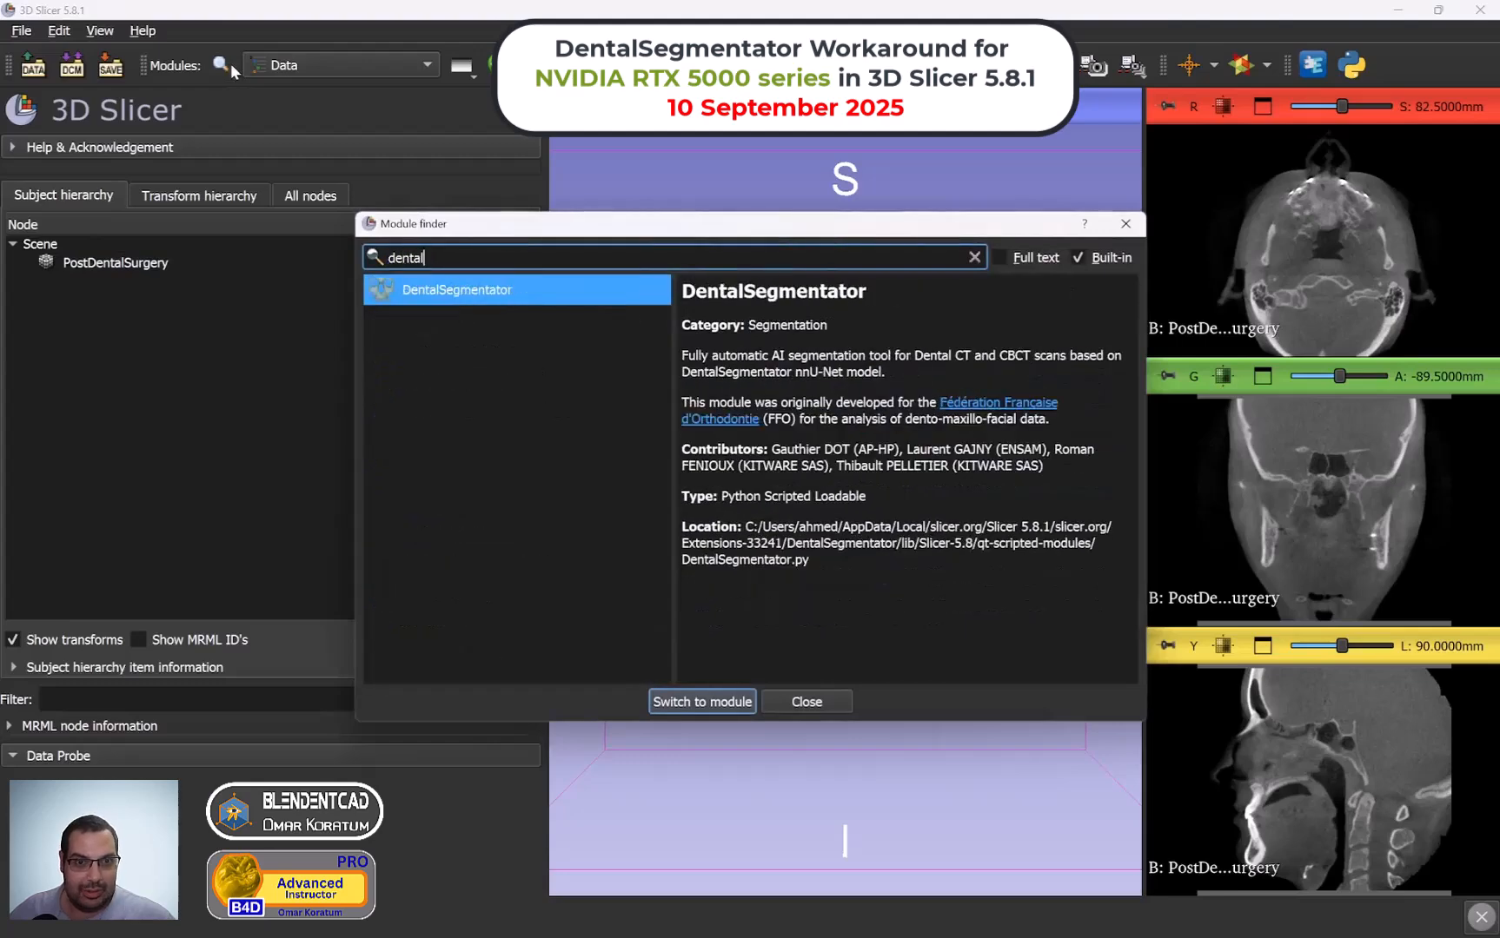
pyautogui.press('Return')
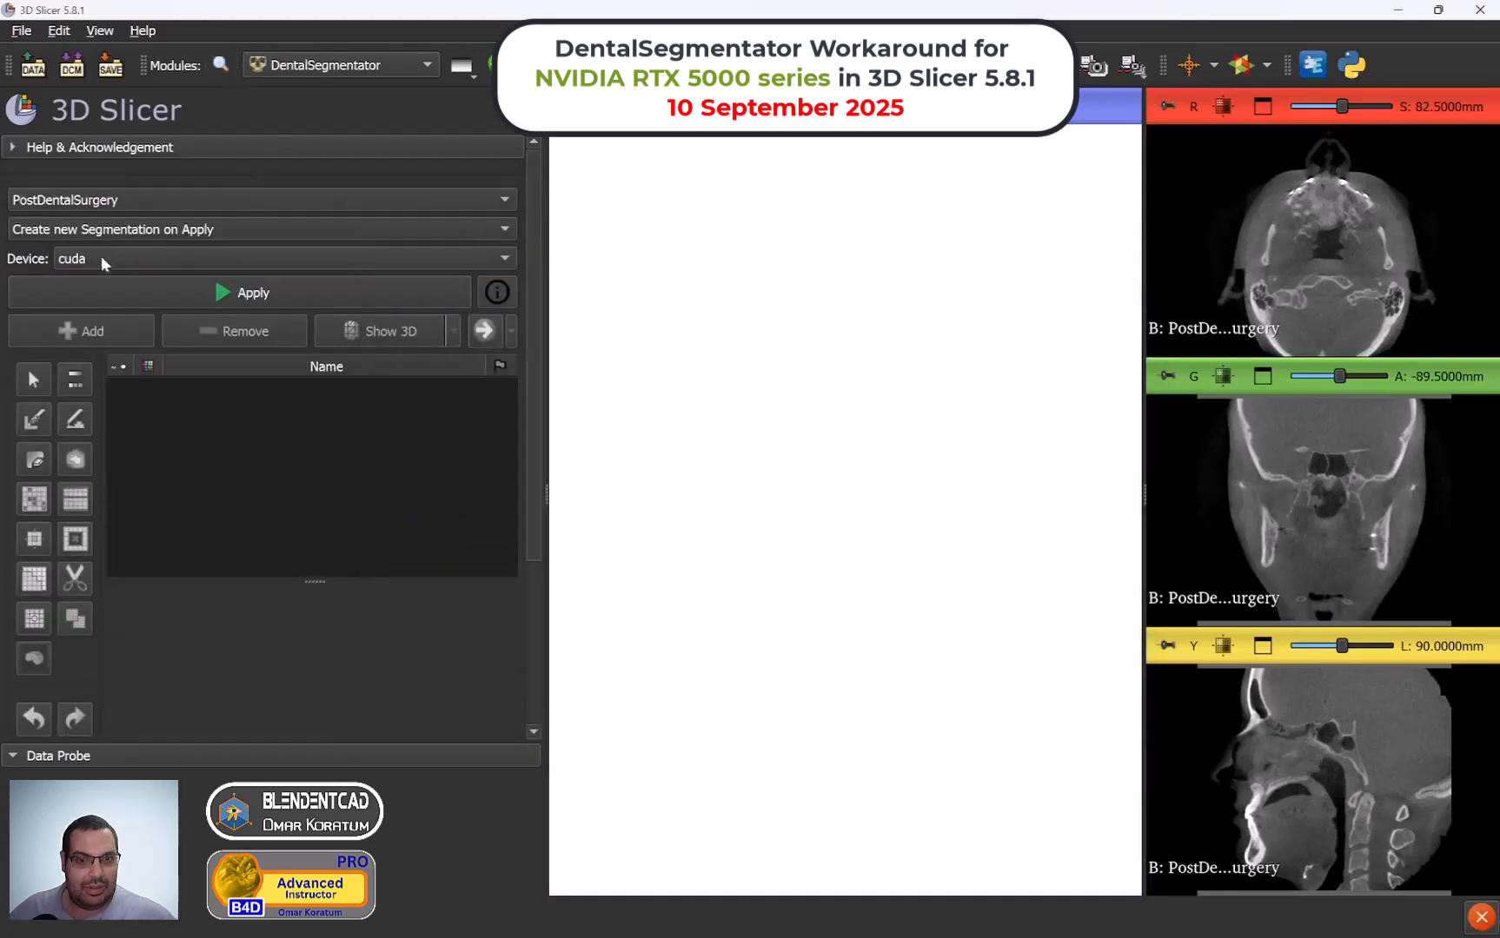
pyautogui.click(252, 293)
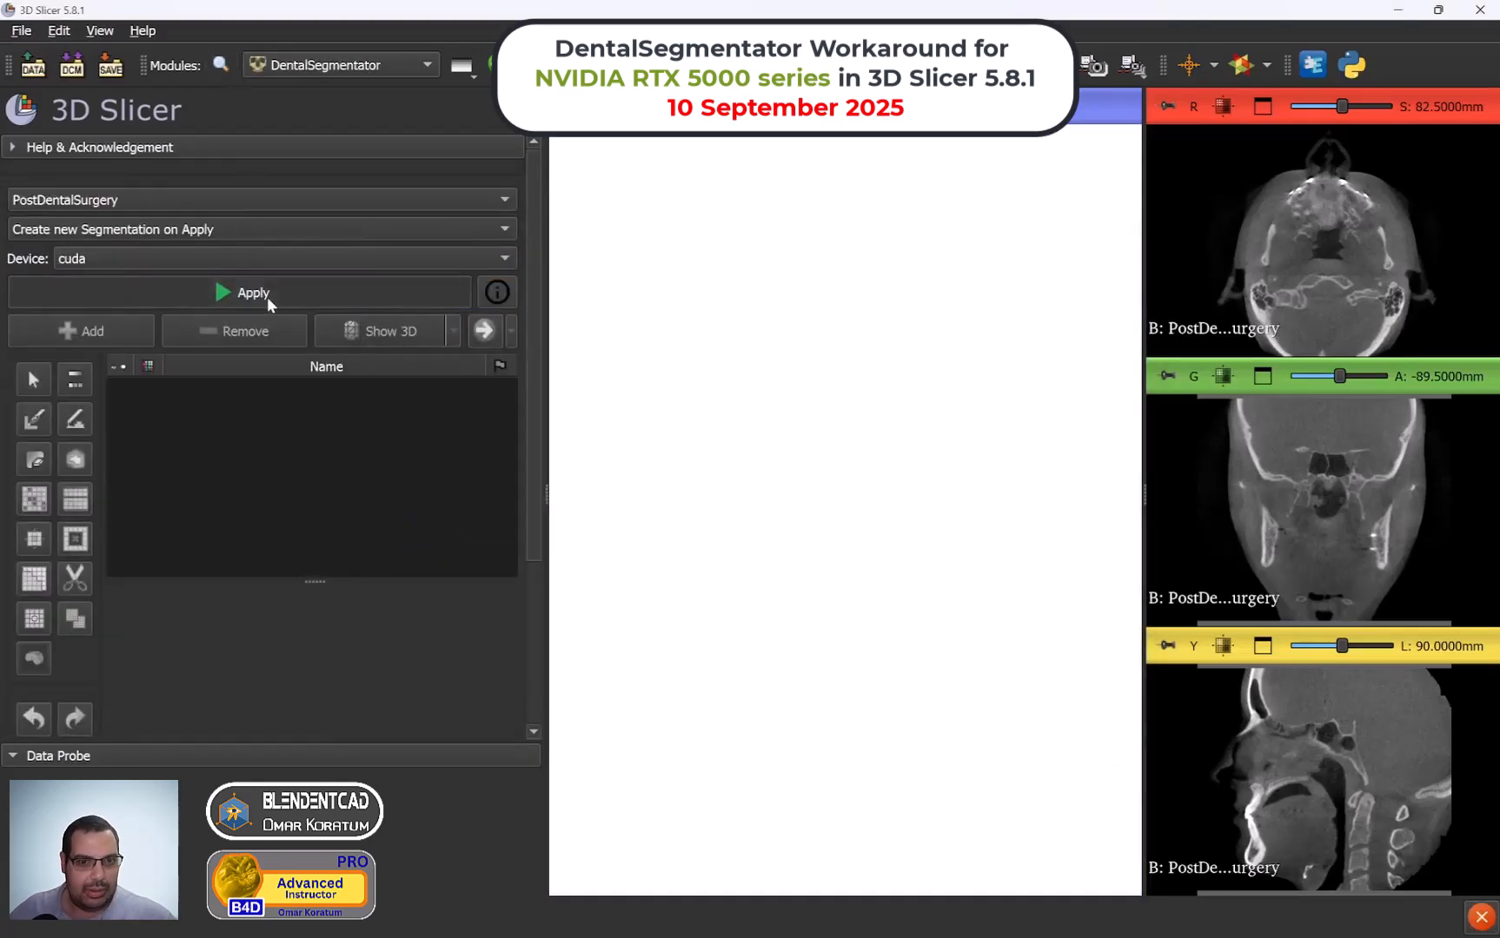
# Step: Check the GPU usage in Task Manager during the segmentation and minimize its window
pyautogui.hotkey('alt', 'Tab')
pyautogui.hotkey('alt', 'Tab')
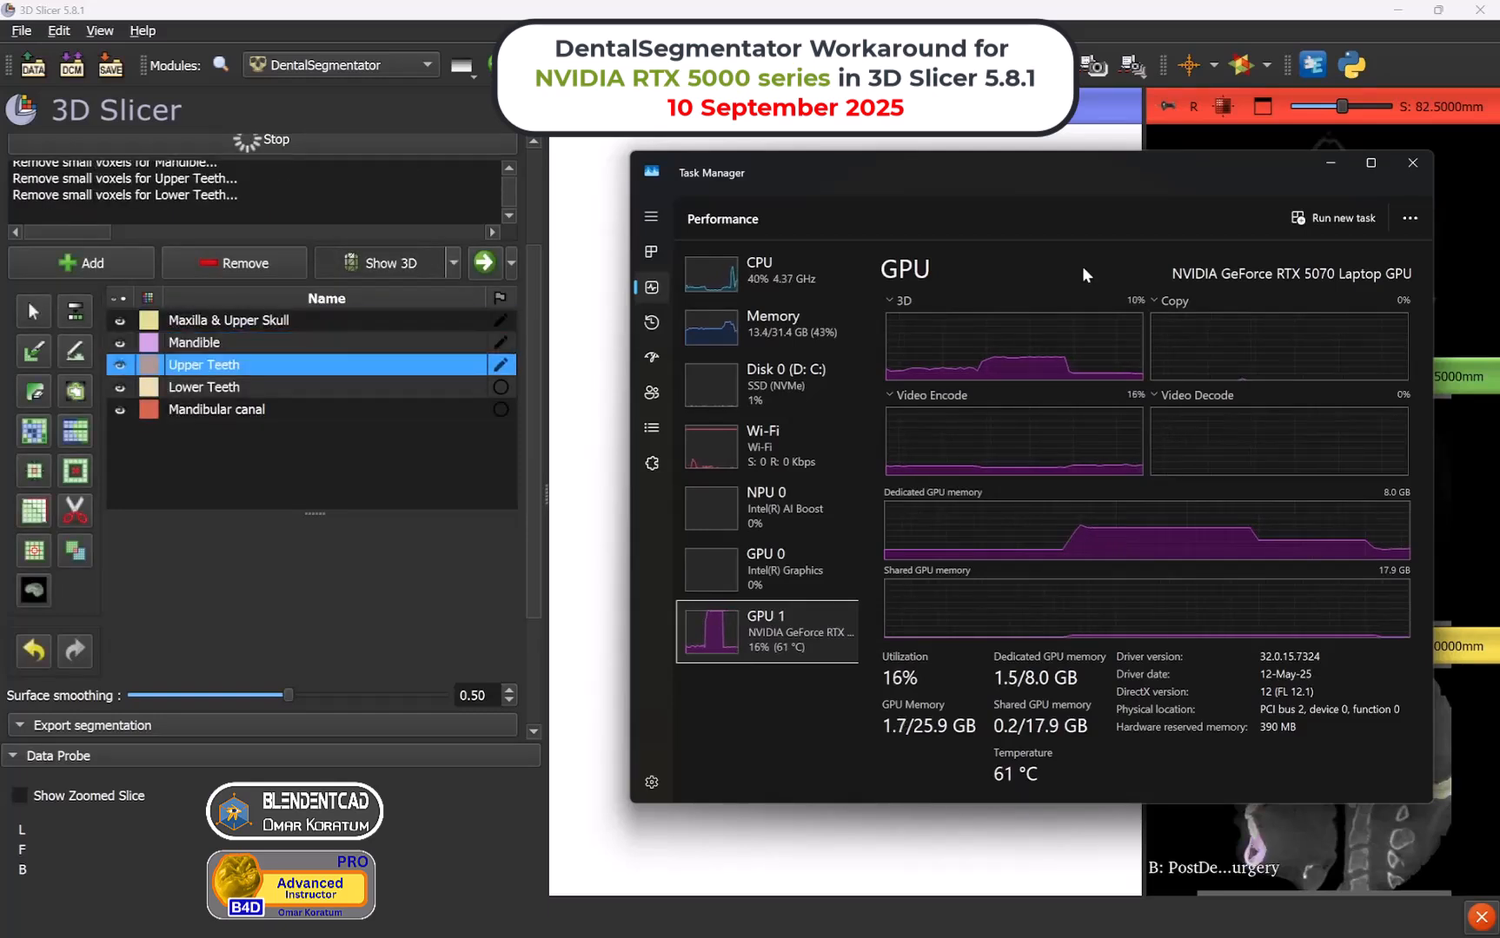
pyautogui.click(1330, 162)
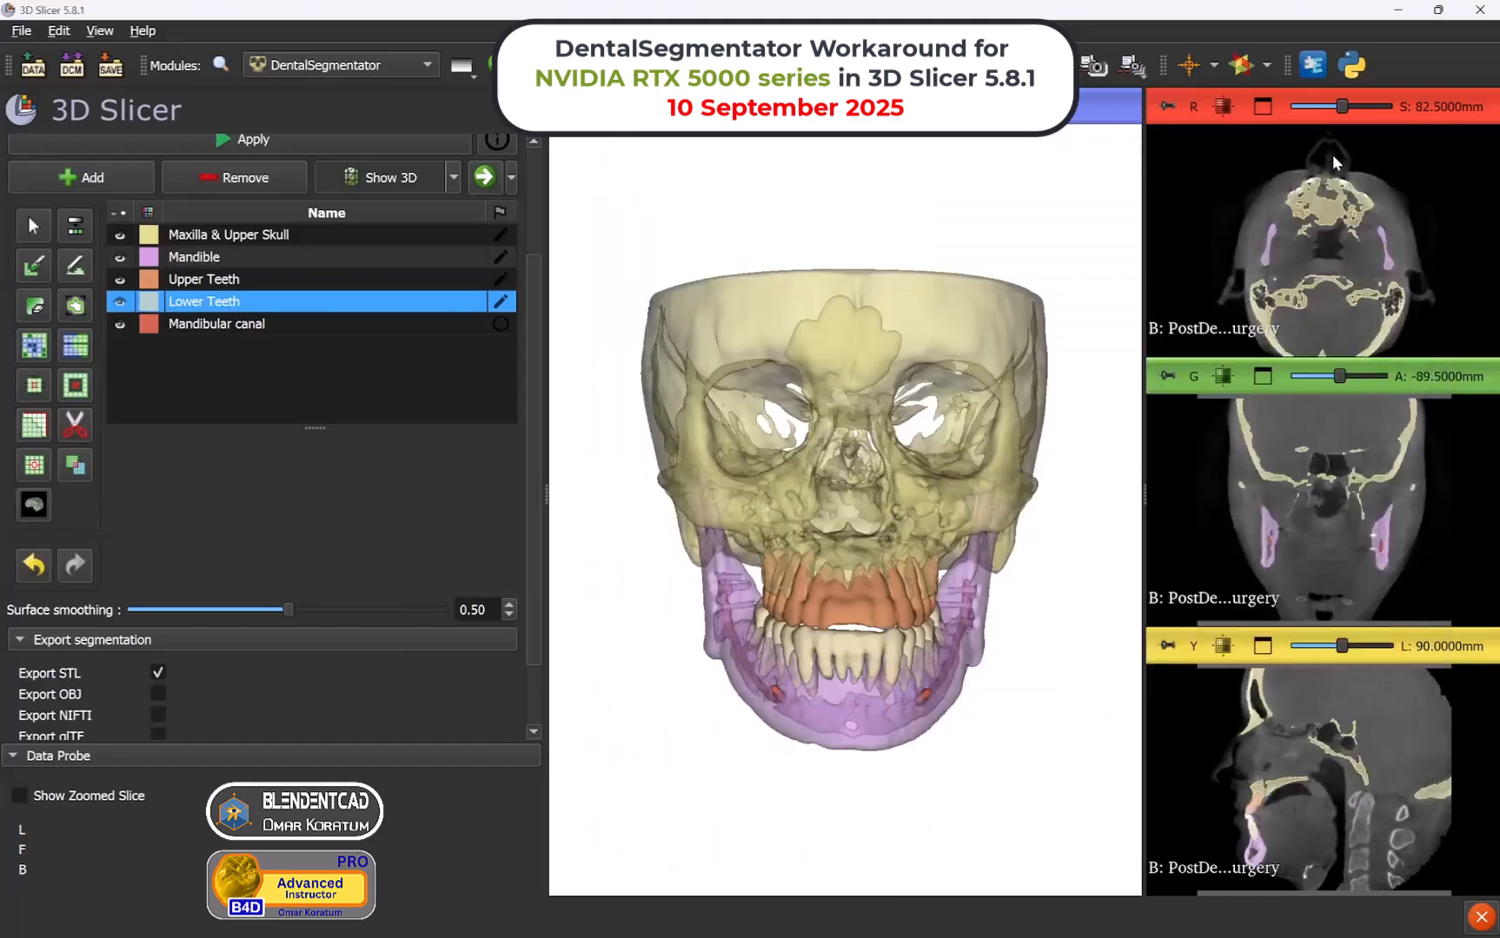
# Step: Inspect the 3D segmentation by hiding and reshowing the maxilla and upper skull, mandible, upper teeth, lower teeth and mandibular canal in turn
pyautogui.moveTo(891, 474); pyautogui.dragTo(963, 460)
pyautogui.click(120, 234)
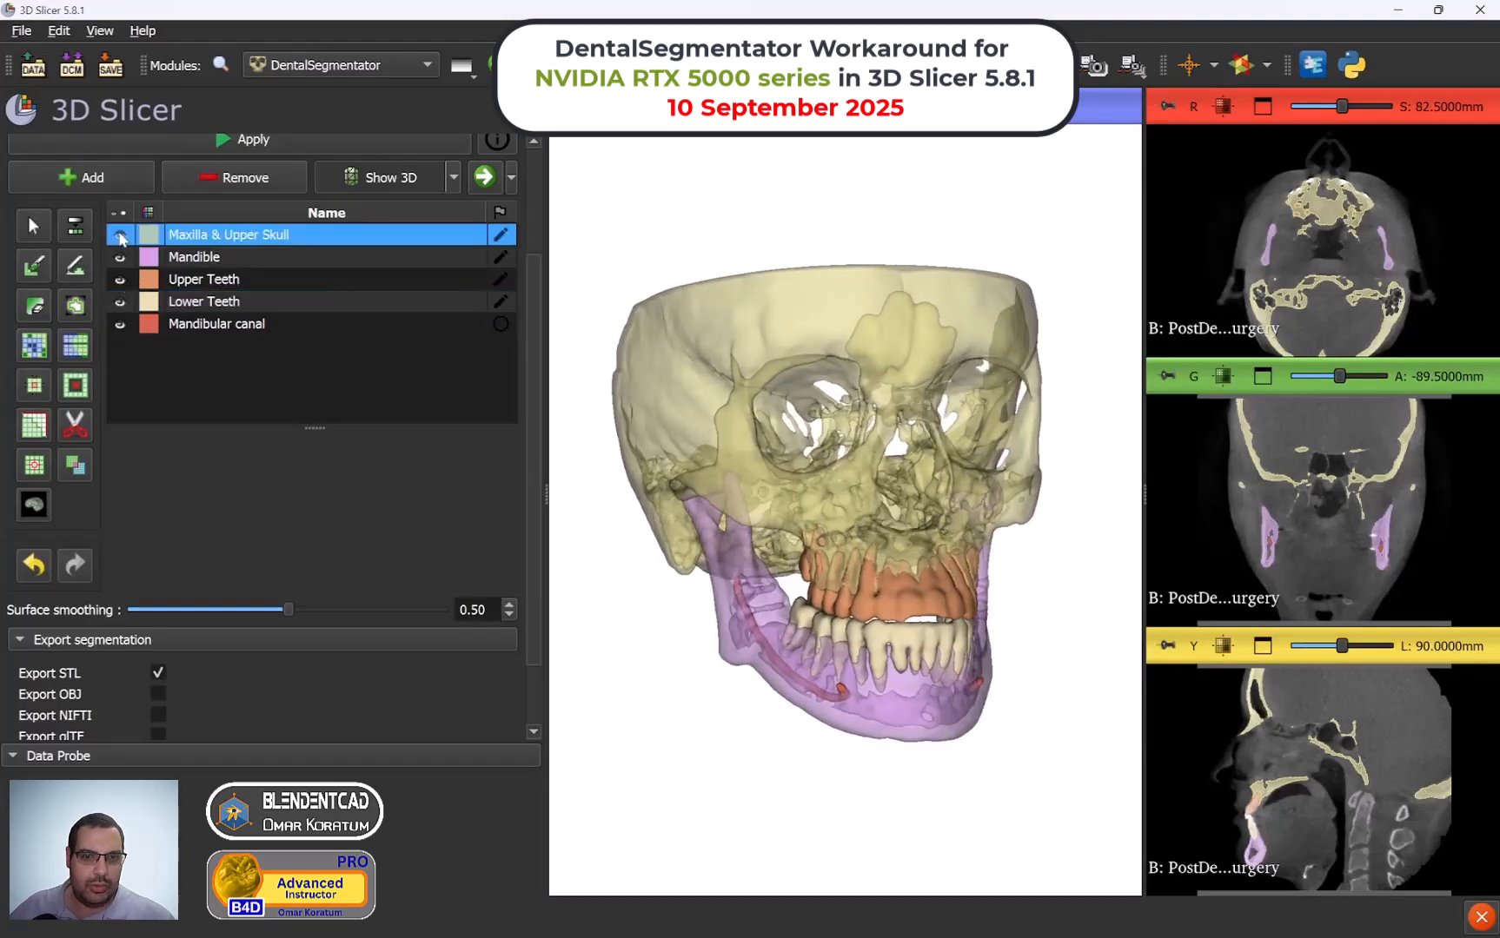
pyautogui.click(120, 234)
pyautogui.click(120, 262)
pyautogui.click(120, 264)
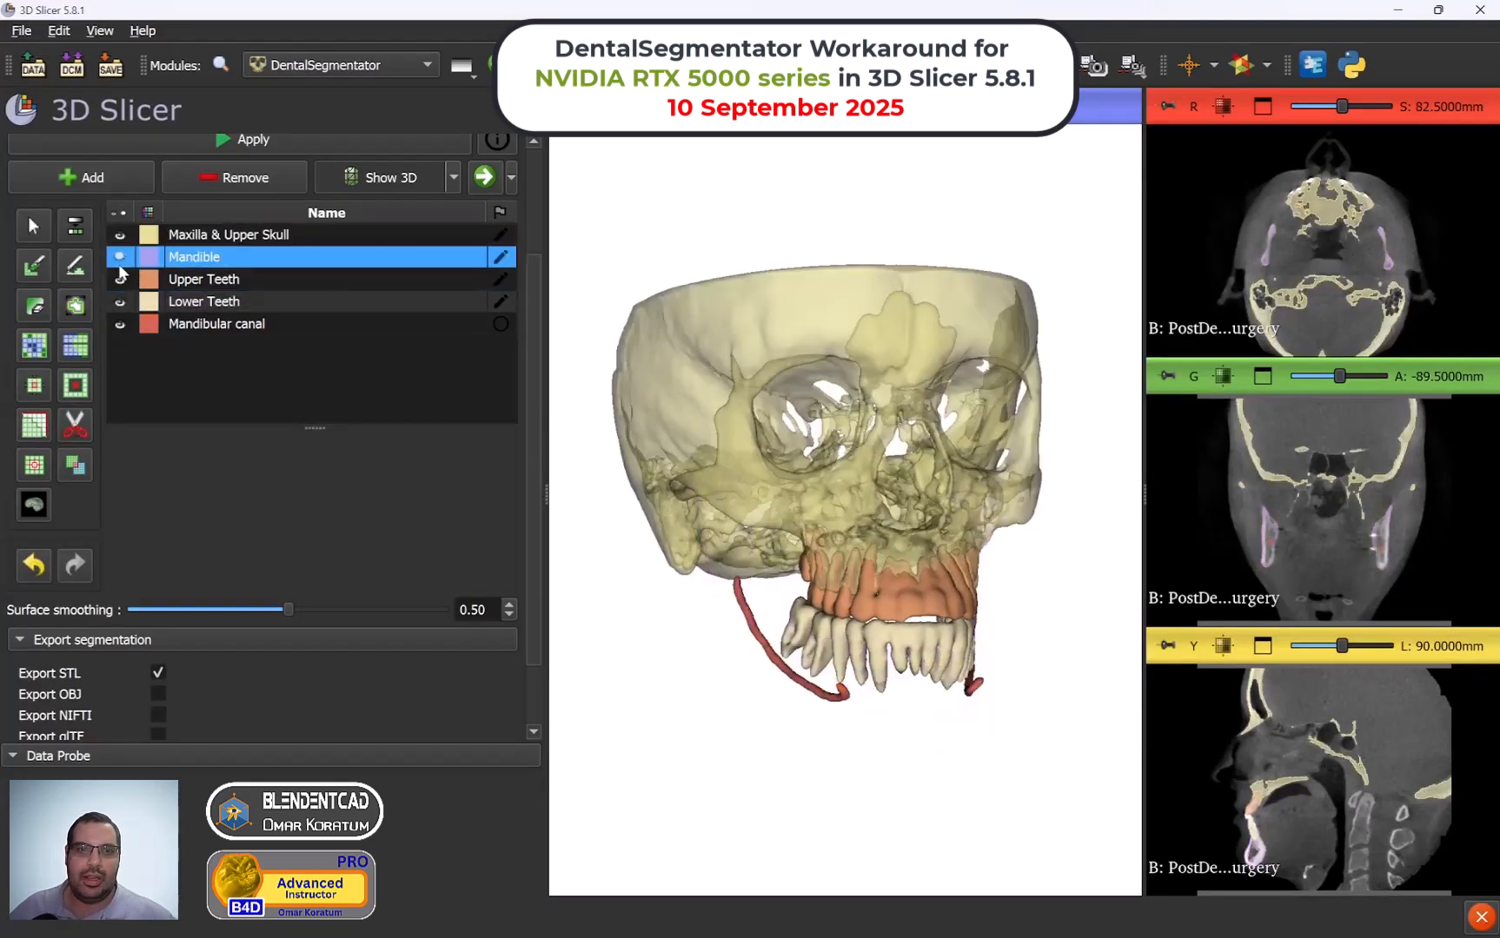
pyautogui.click(120, 264)
pyautogui.click(123, 282)
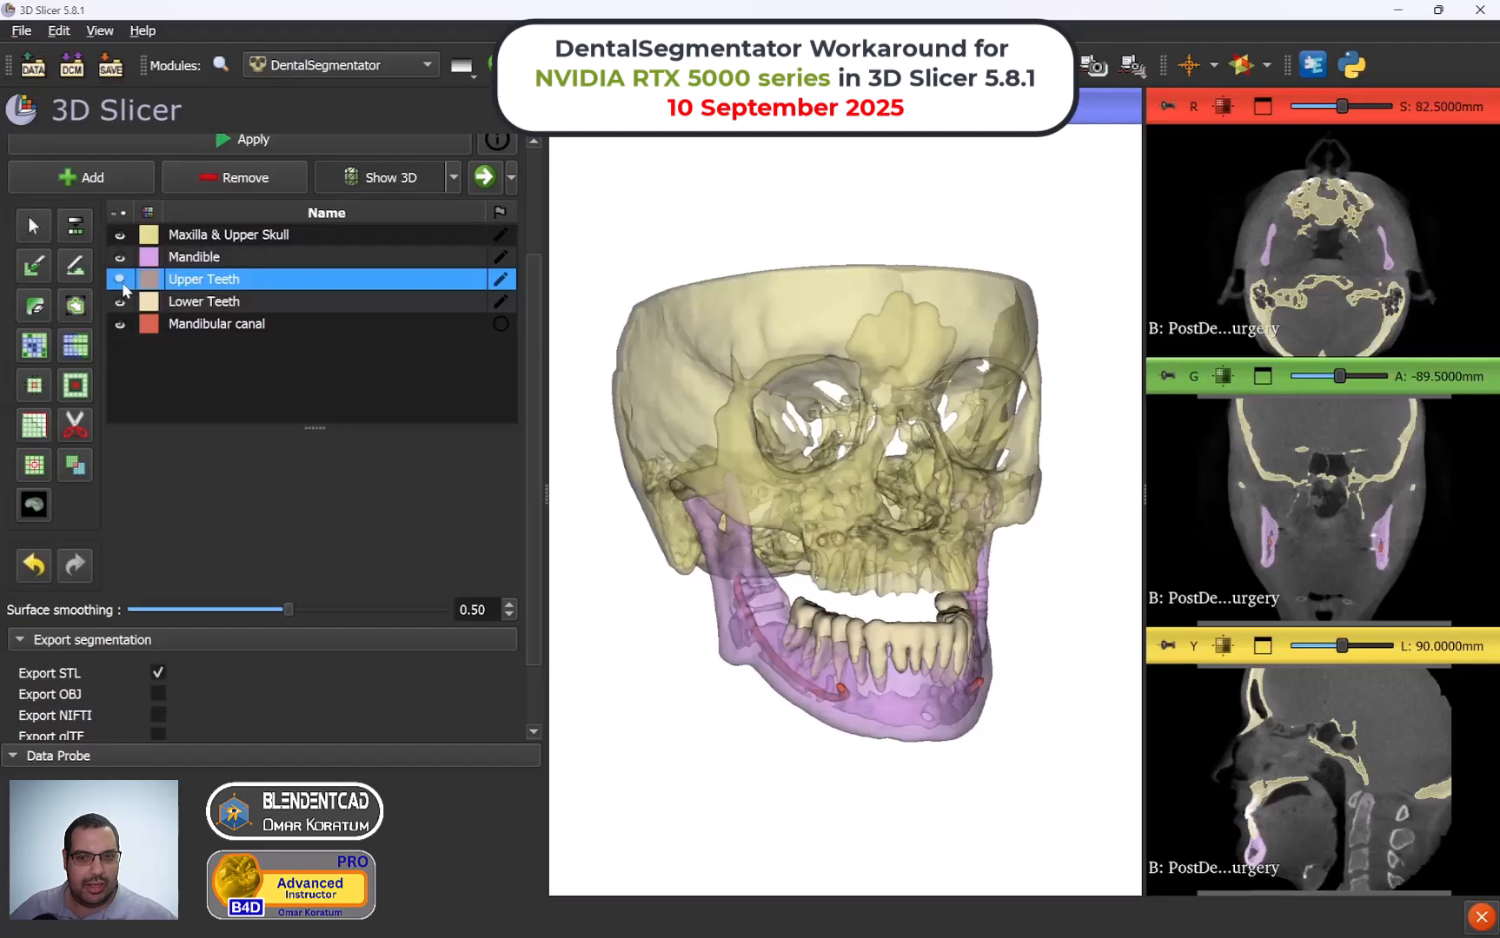
pyautogui.click(122, 282)
pyautogui.click(122, 302)
pyautogui.click(122, 302)
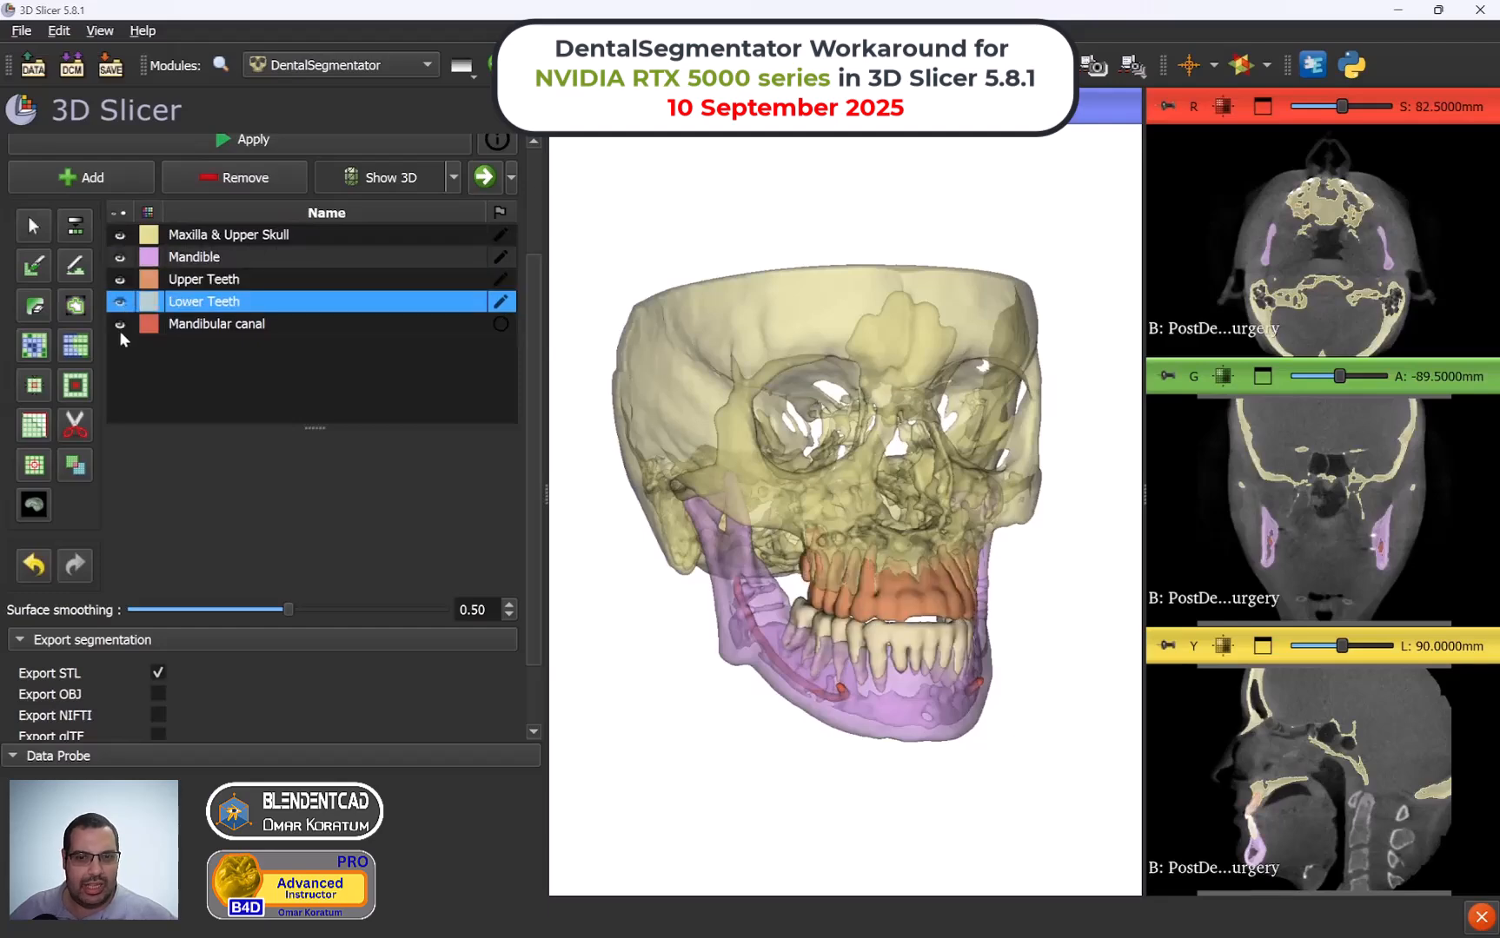
pyautogui.click(120, 329)
pyautogui.click(120, 331)
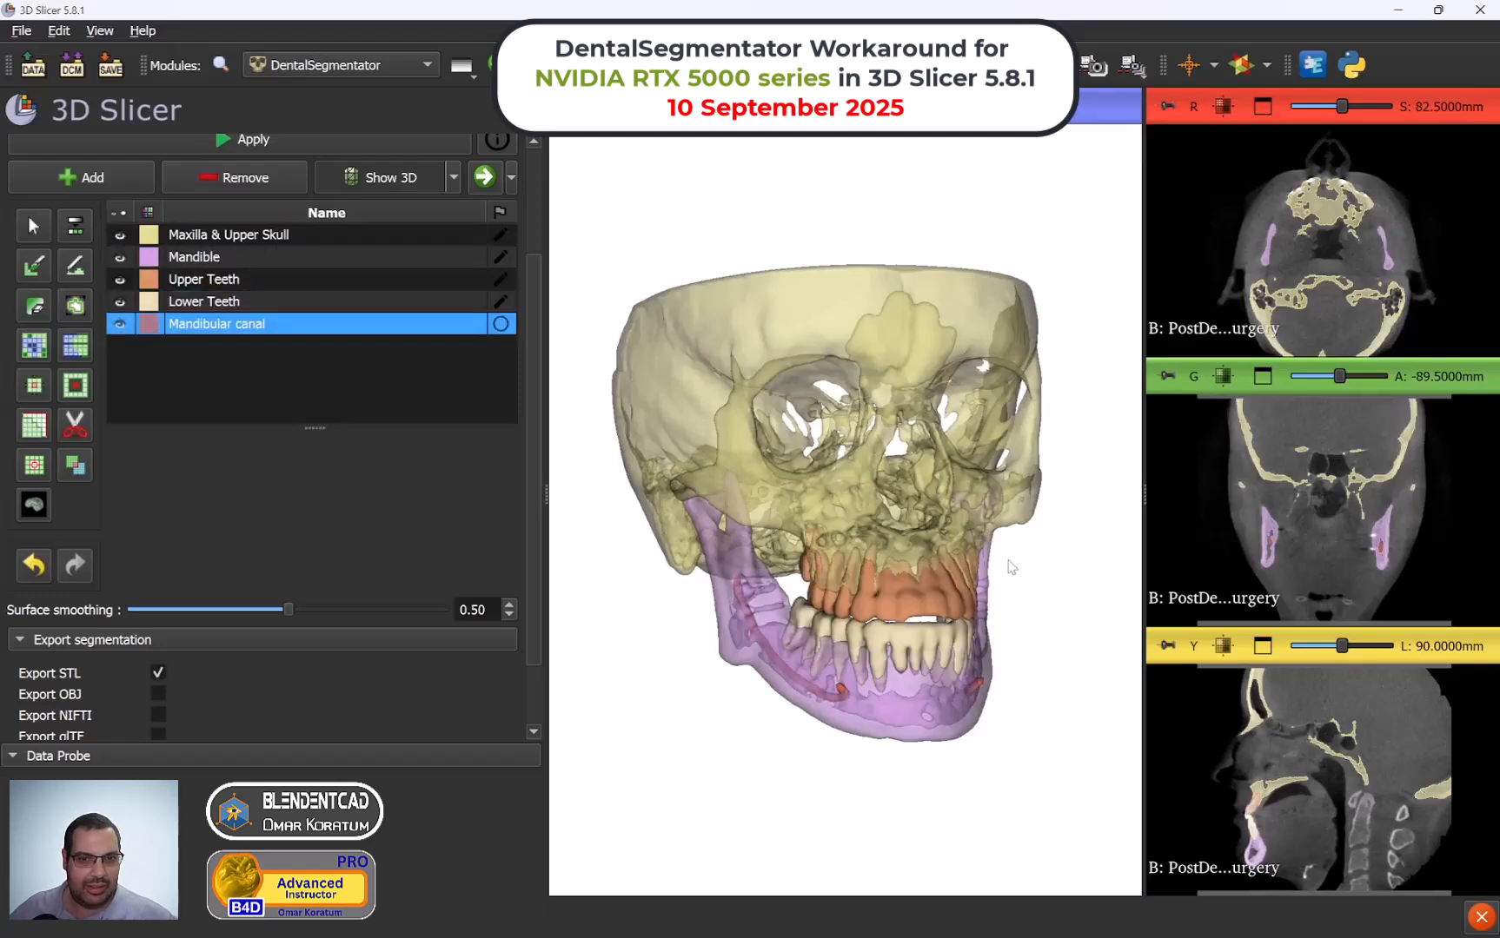
pyautogui.moveTo(1006, 560); pyautogui.dragTo(970, 563)
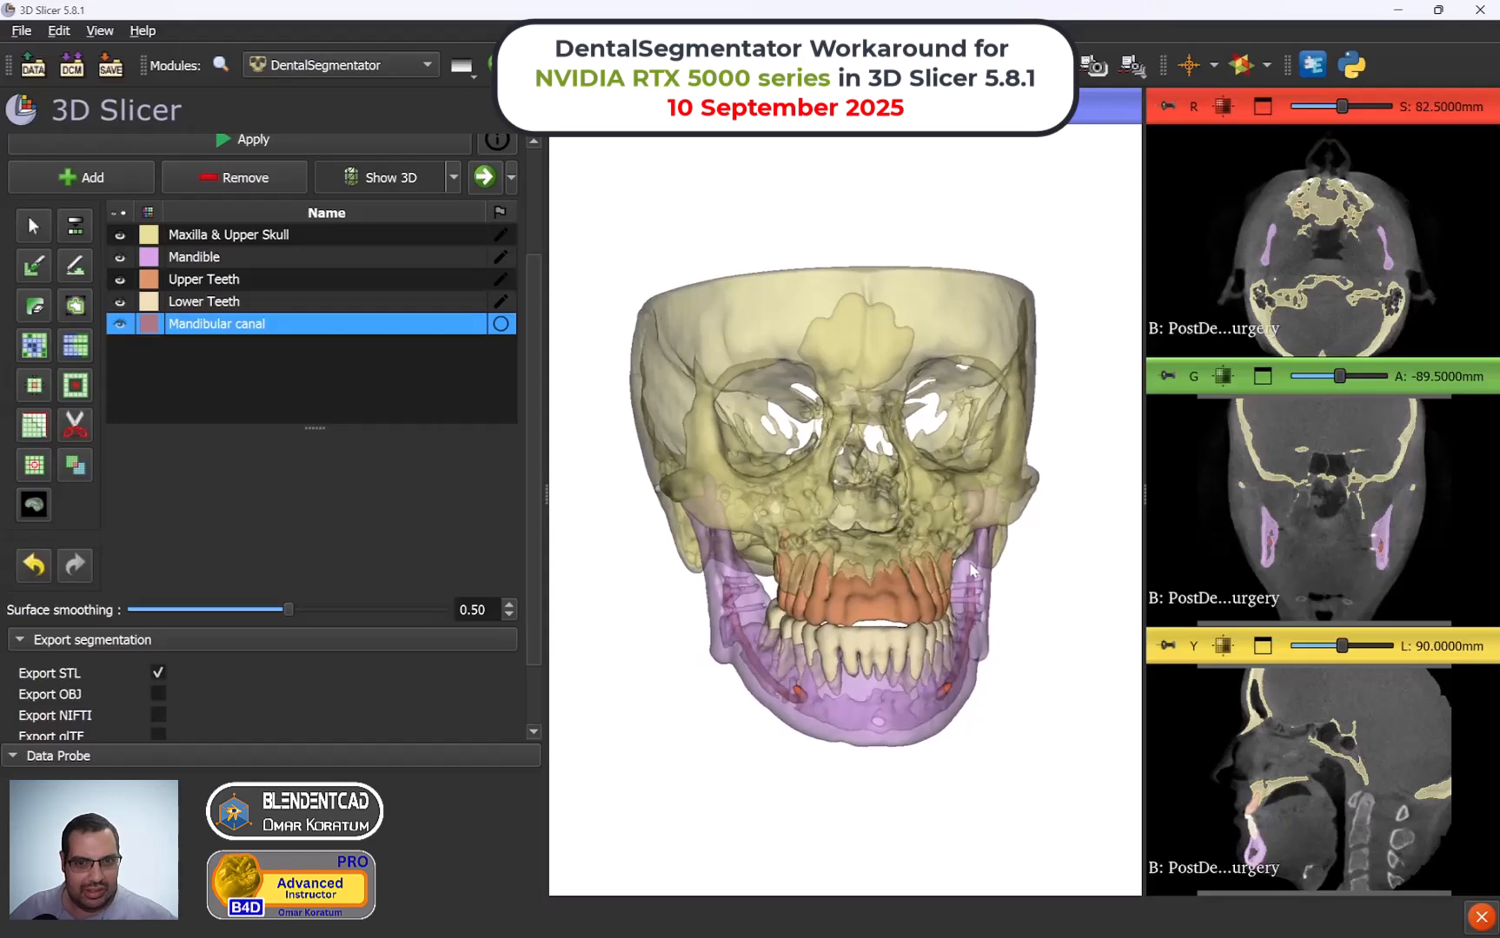